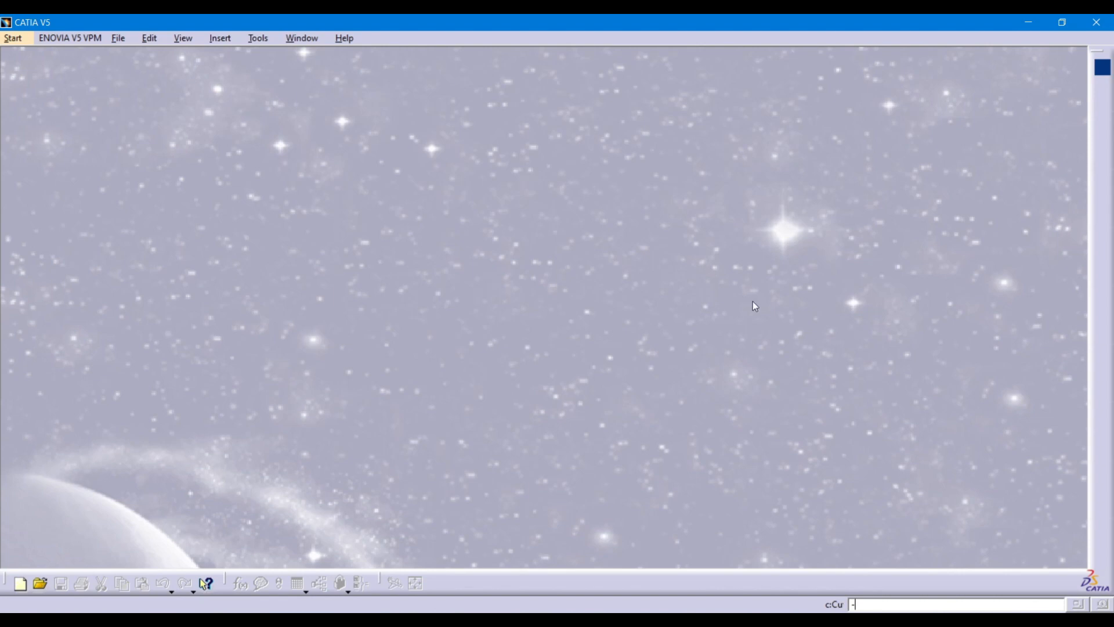
After checking the flange drawing, start a new Part Design part and keep the name Part1.
left_click(706, 621)
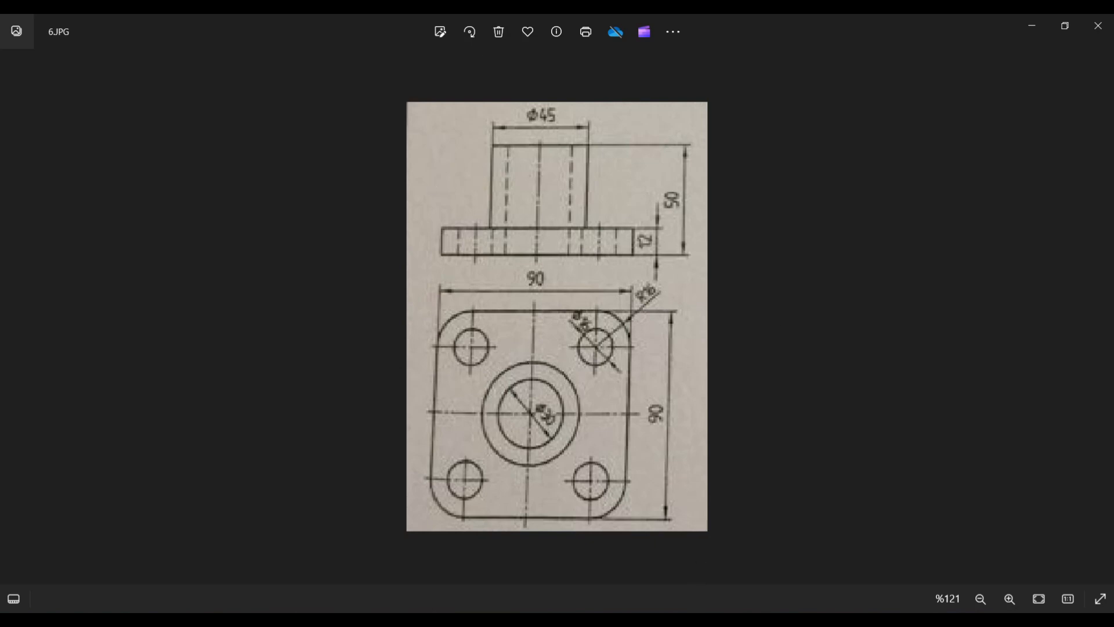
key("alt+Tab")
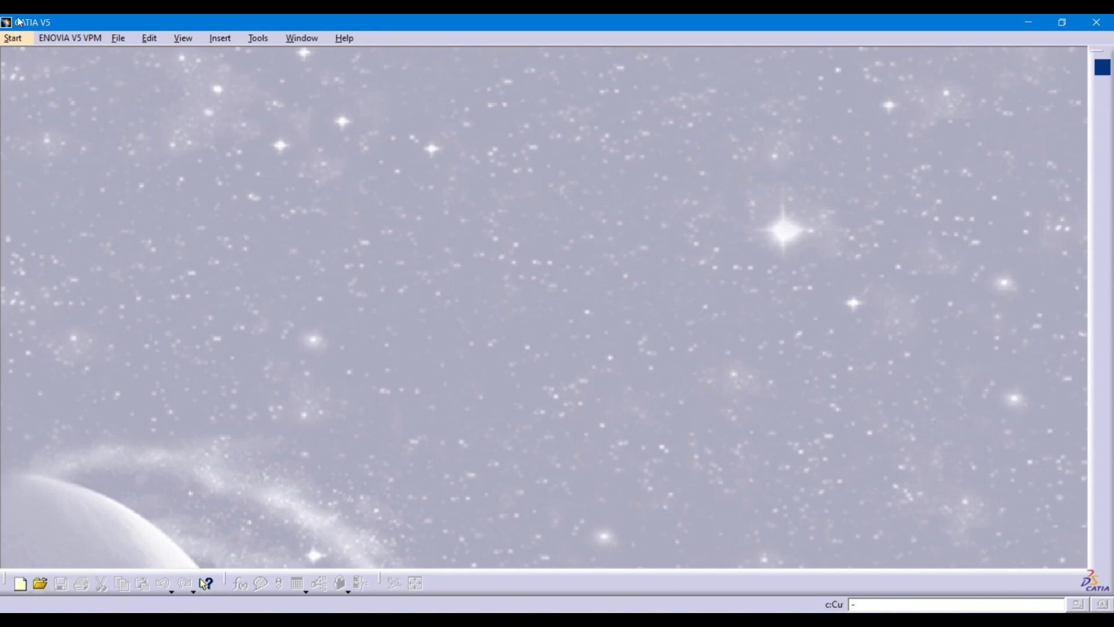
left_click(13, 40)
left_click(214, 166)
left_click(13, 38)
mouse_move(32, 78)
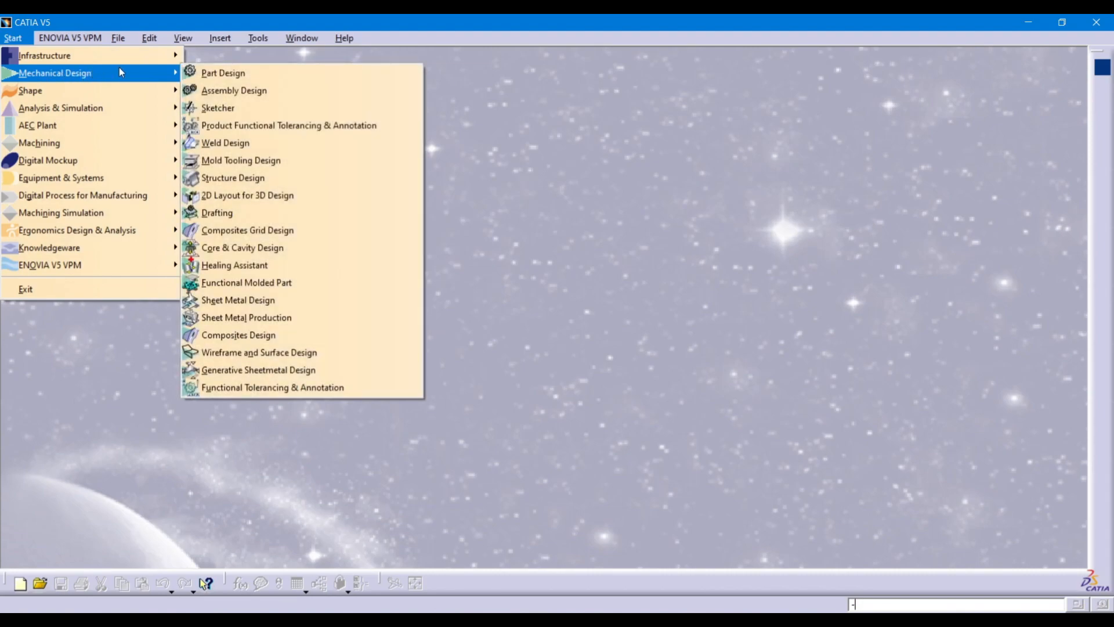
left_click(212, 74)
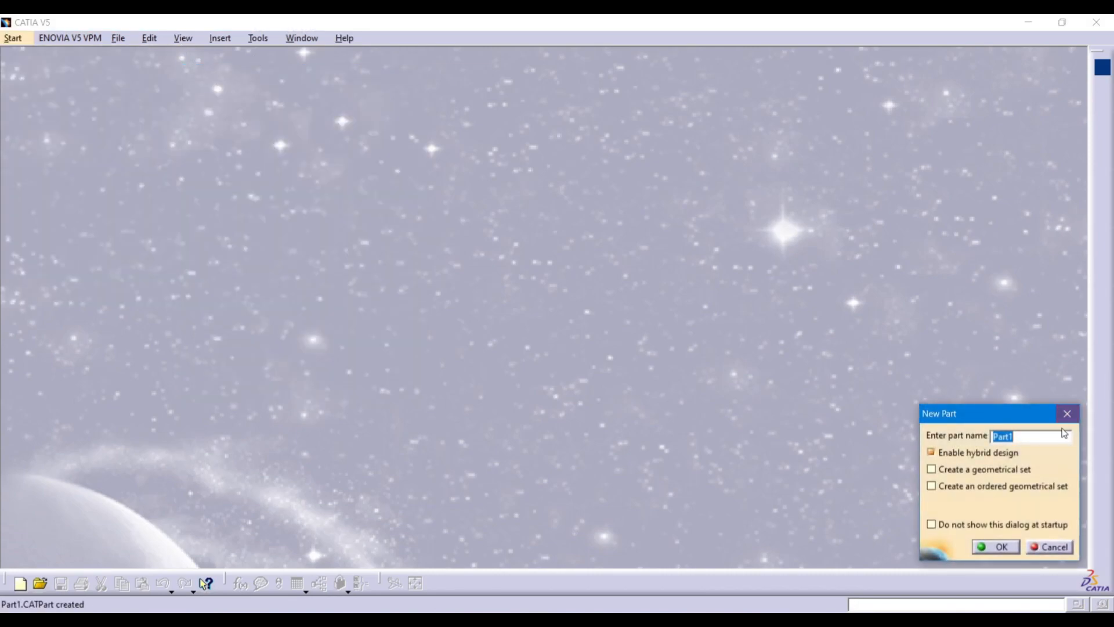
double_click(1004, 435)
left_click(999, 547)
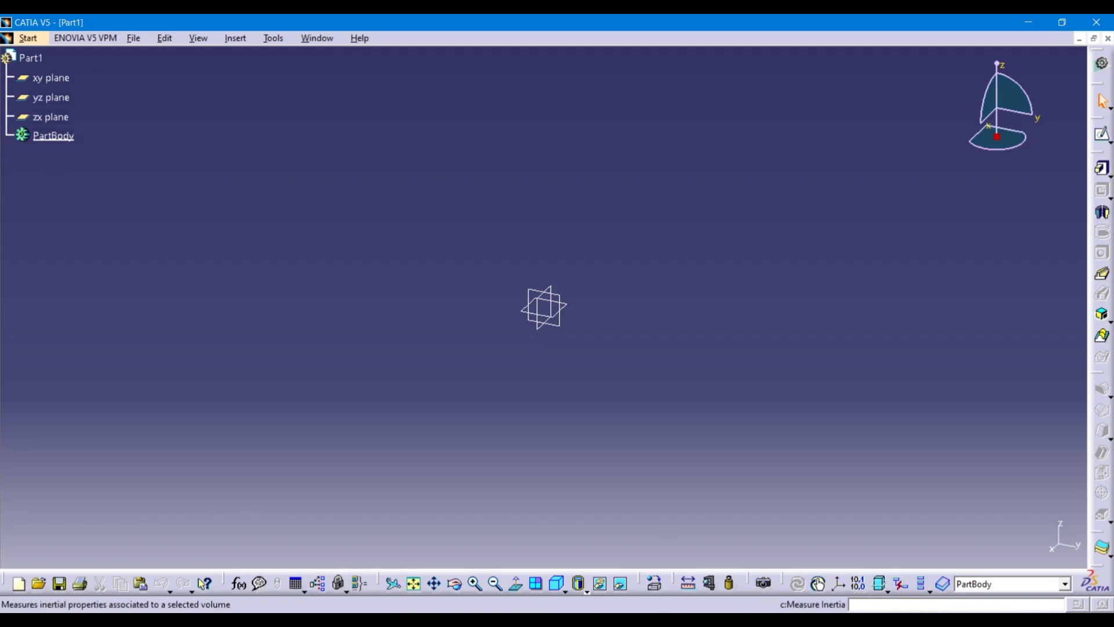
After reviewing the flange drawing, pick the xy plane and open the Sketcher on it.
left_click(725, 621)
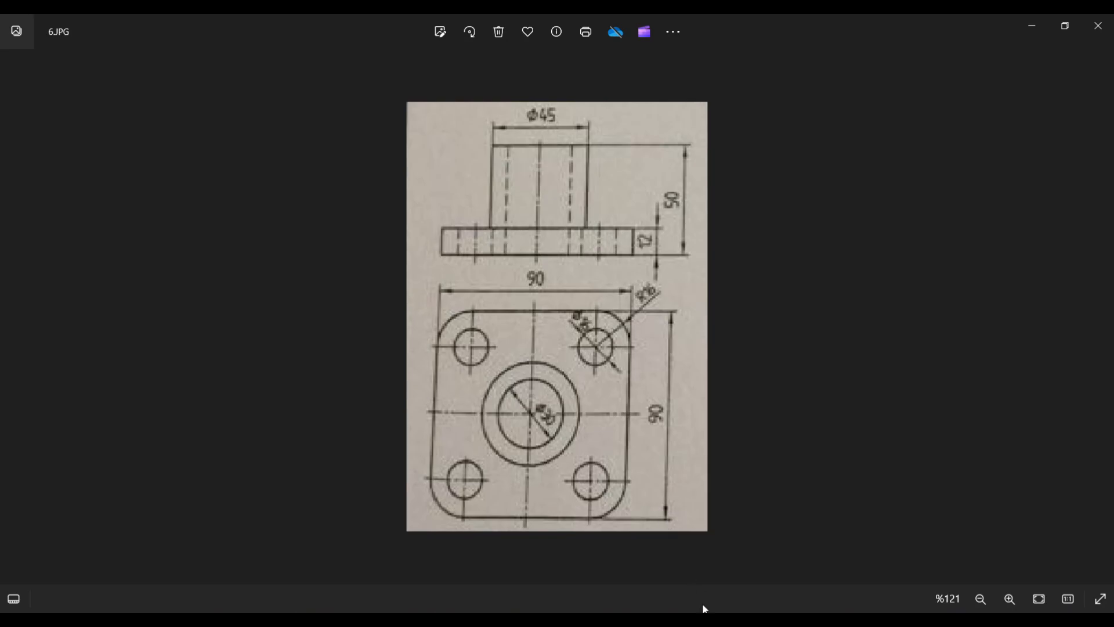
left_click(704, 619)
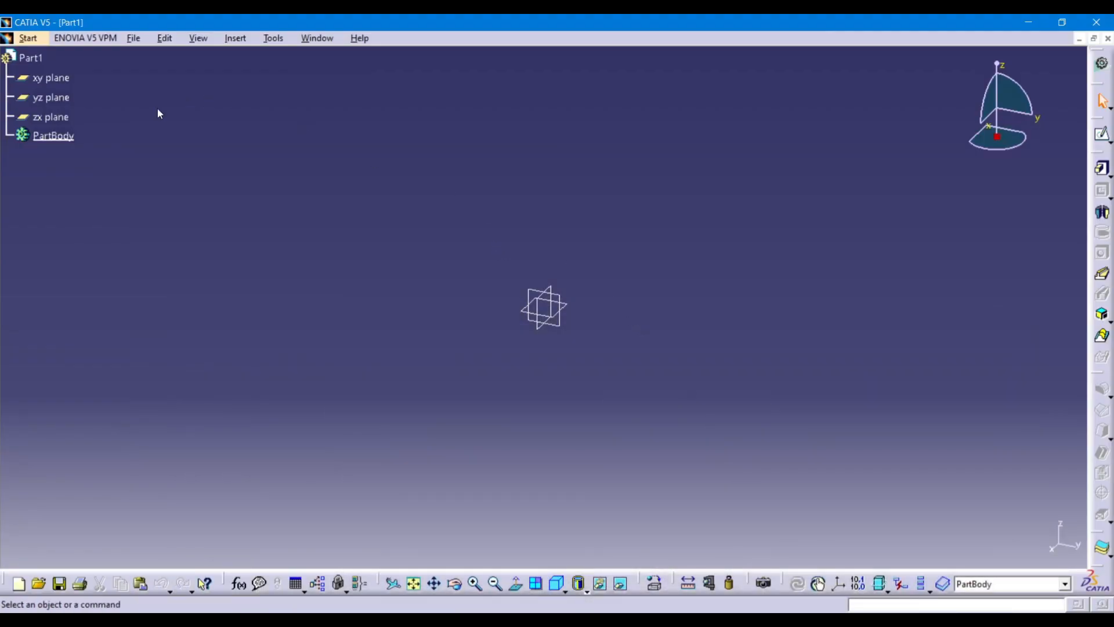
left_click(51, 116)
left_click(51, 100)
left_click(51, 80)
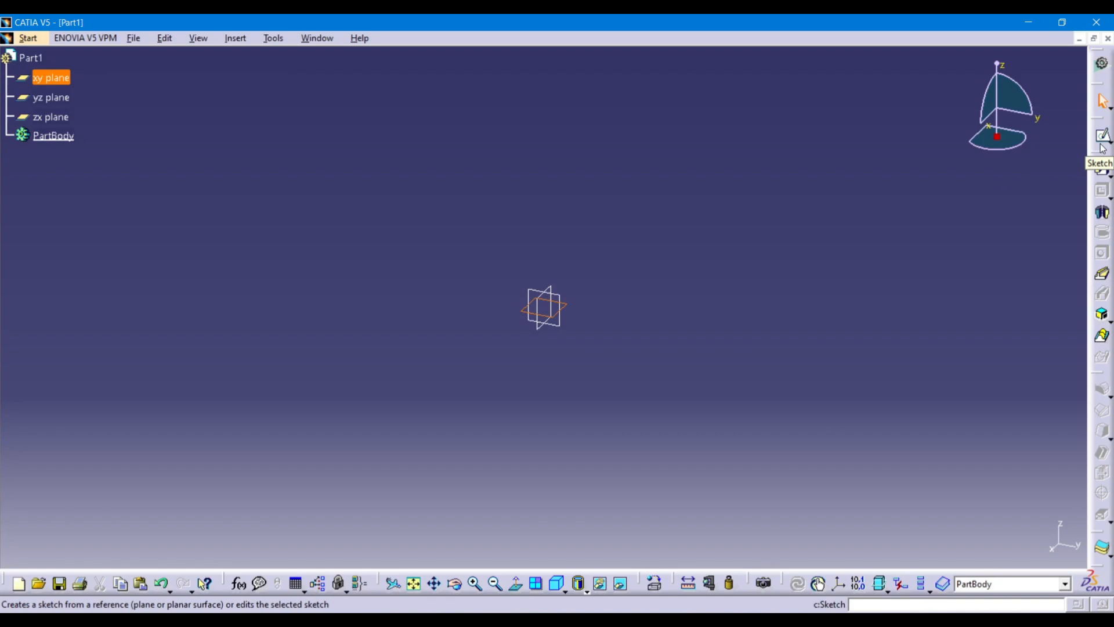
left_click(797, 250)
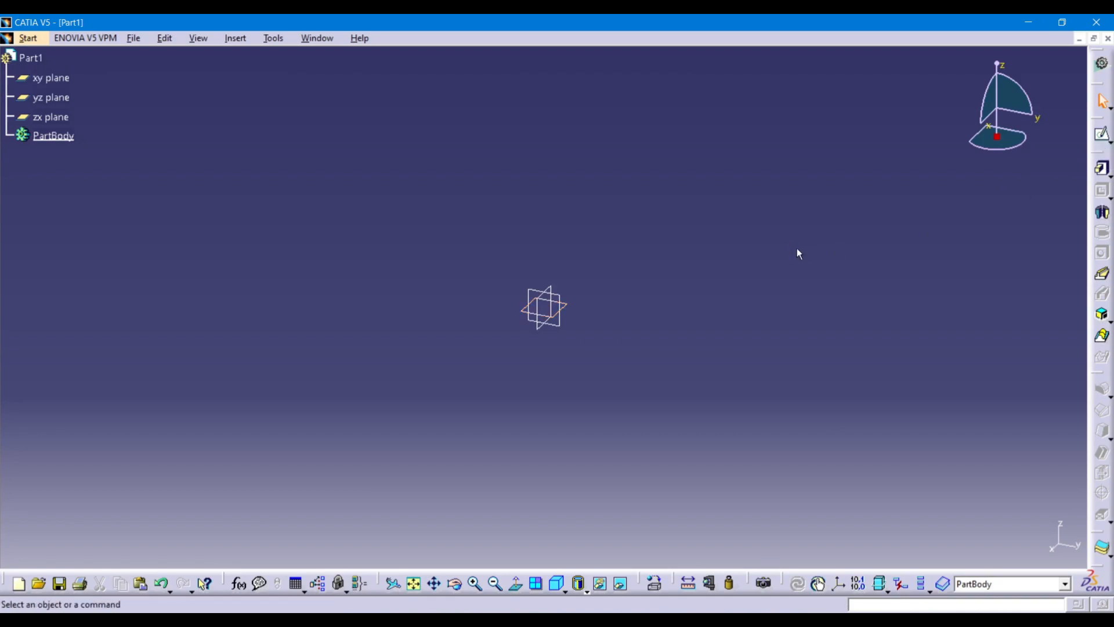
left_click(547, 308)
left_click(1103, 135)
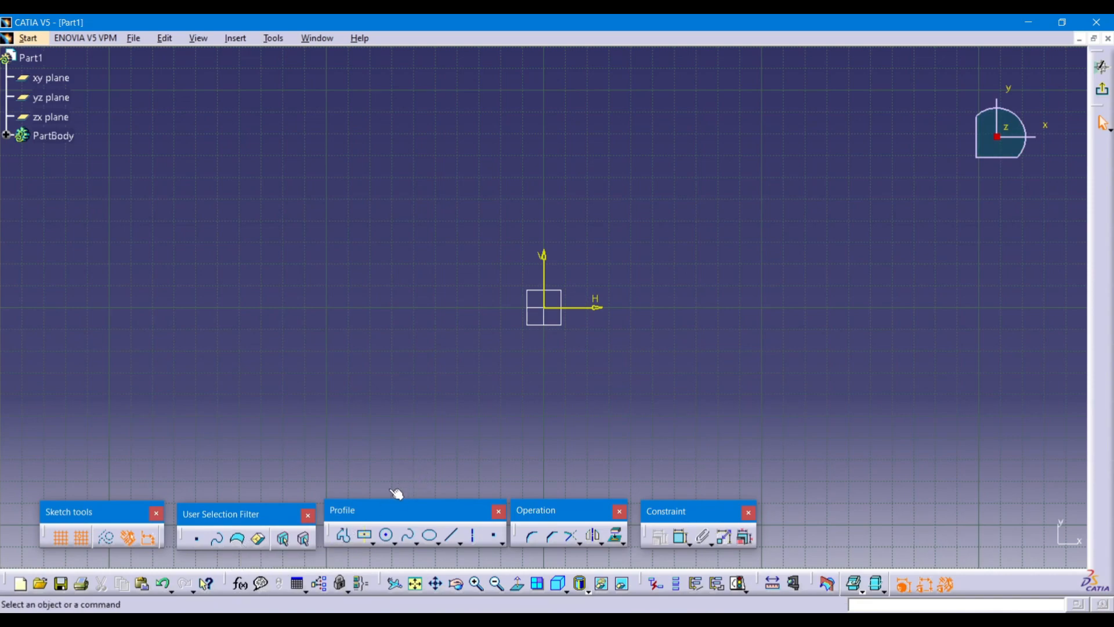
Draw a centred rectangle starting from the sketch origin.
left_click(374, 544)
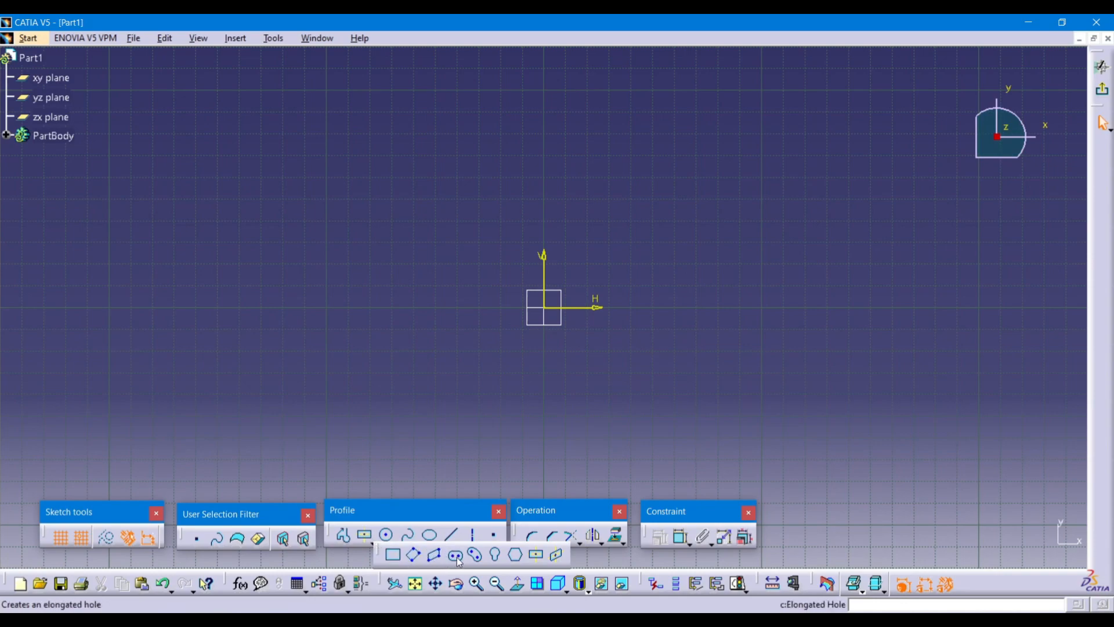
left_click(537, 554)
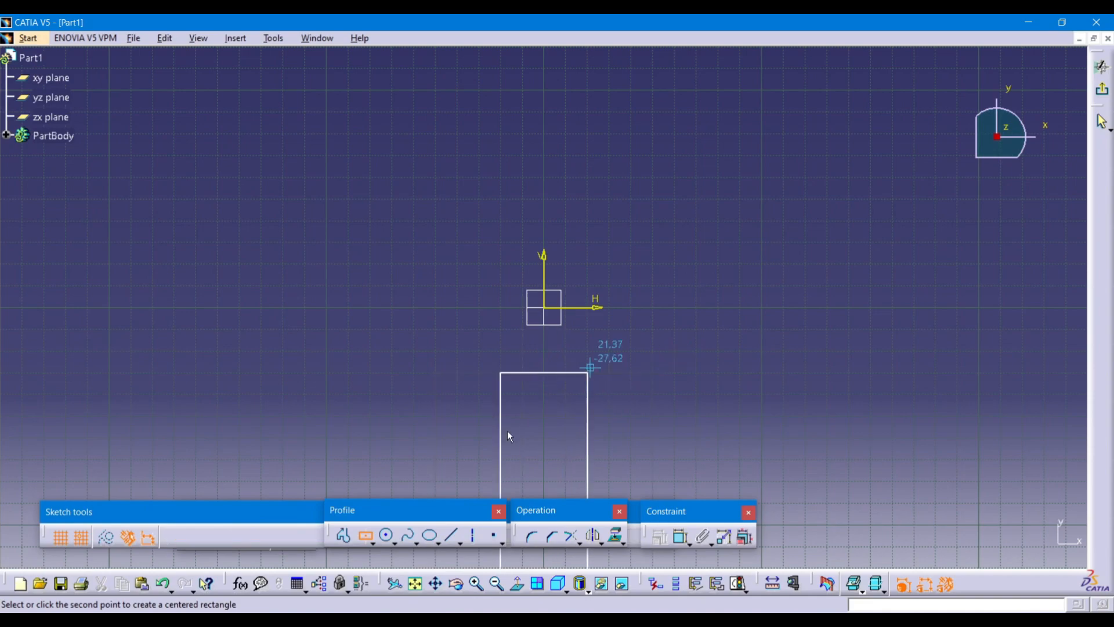
key("Escape")
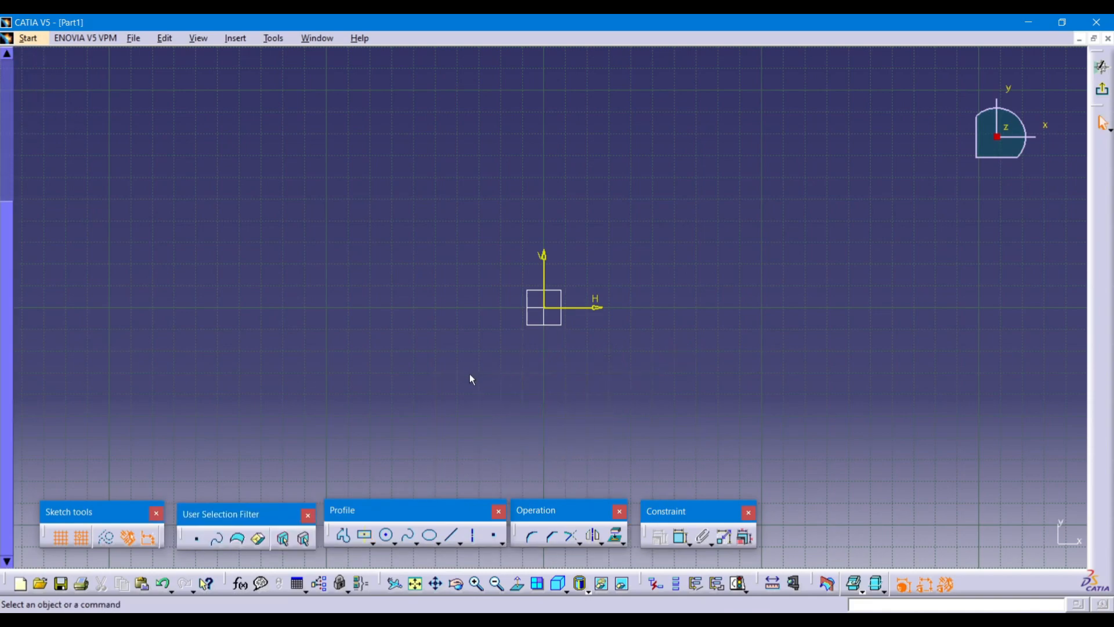
left_click(372, 540)
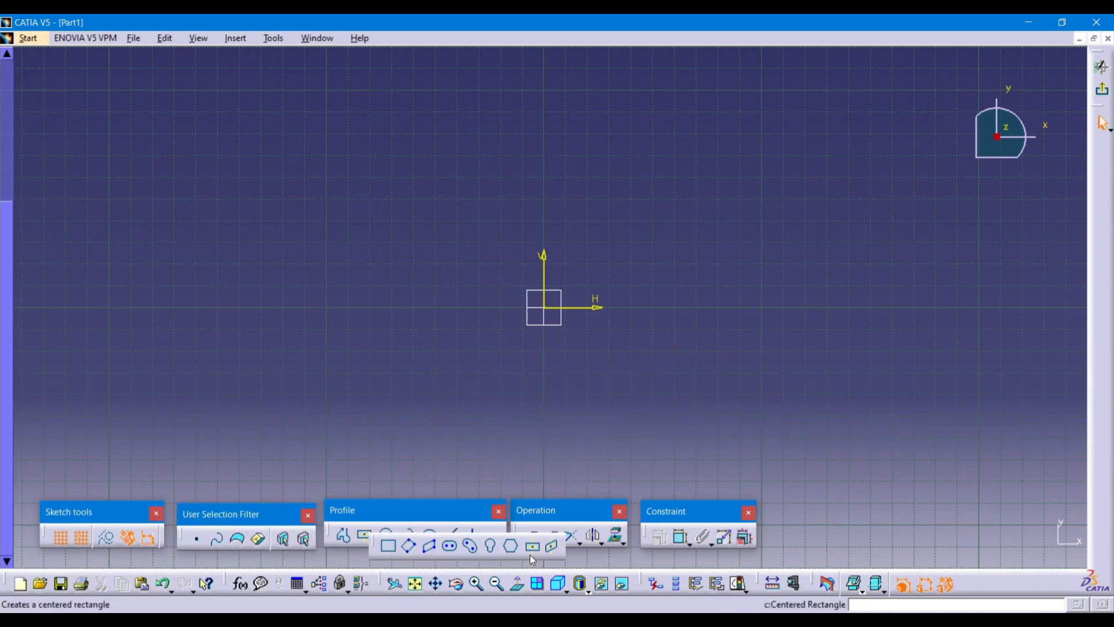
left_click(545, 309)
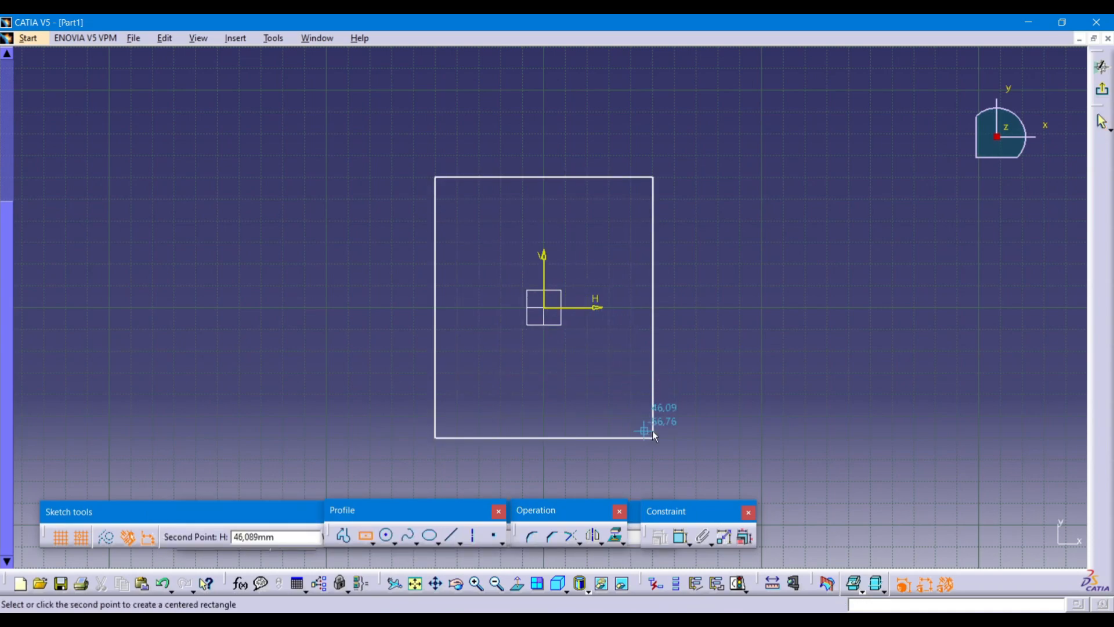
left_click(675, 459)
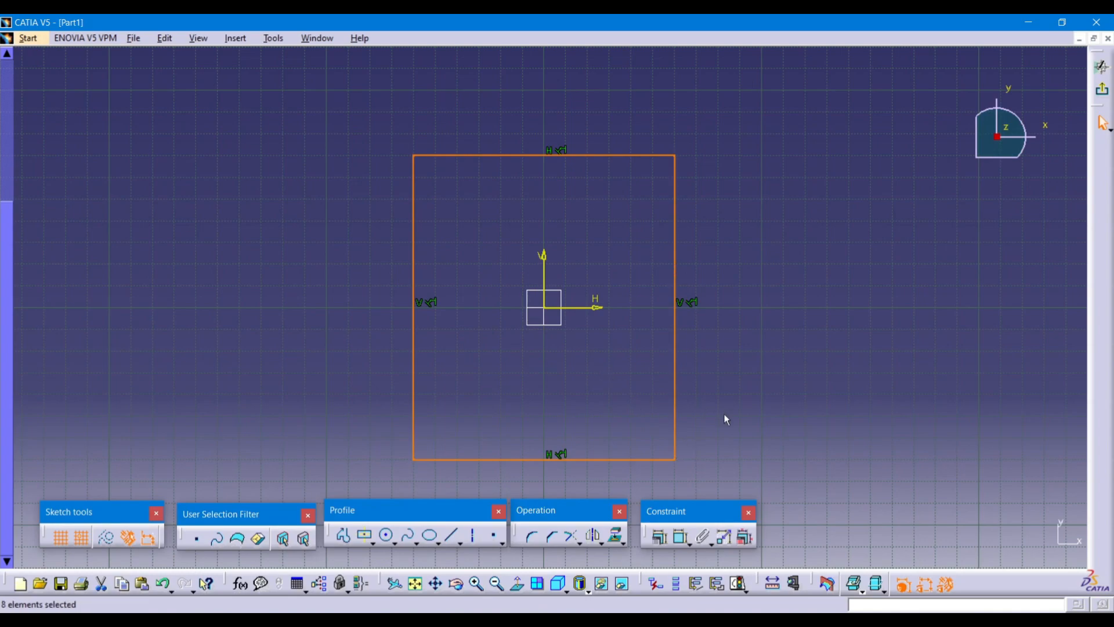
Add a width dimension on the top edge and a height dimension on the right edge.
left_click(681, 537)
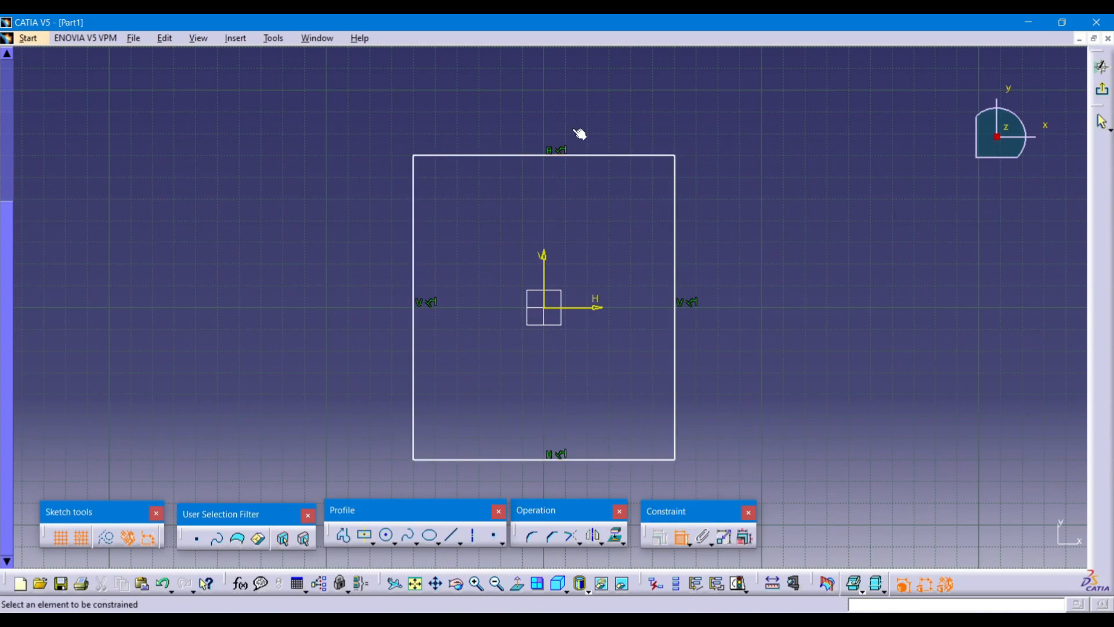
left_click(515, 155)
left_click(523, 127)
left_click(681, 537)
left_click(676, 388)
left_click(721, 333)
Change the width from 120 and the height from 140 to 90 mm each.
double_click(524, 128)
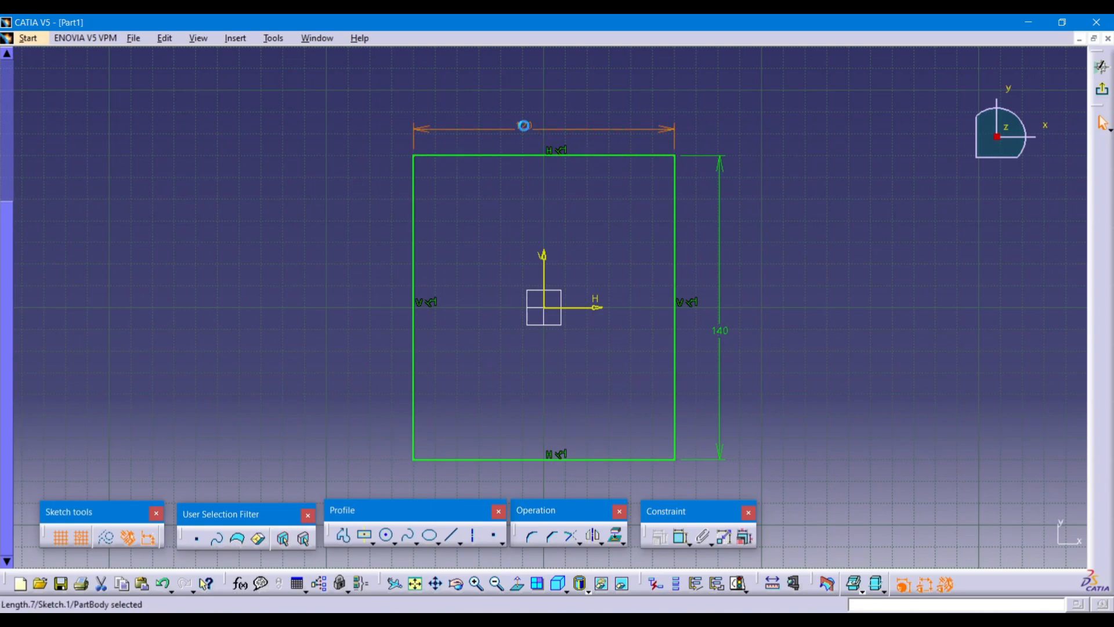
type("90")
key("Return")
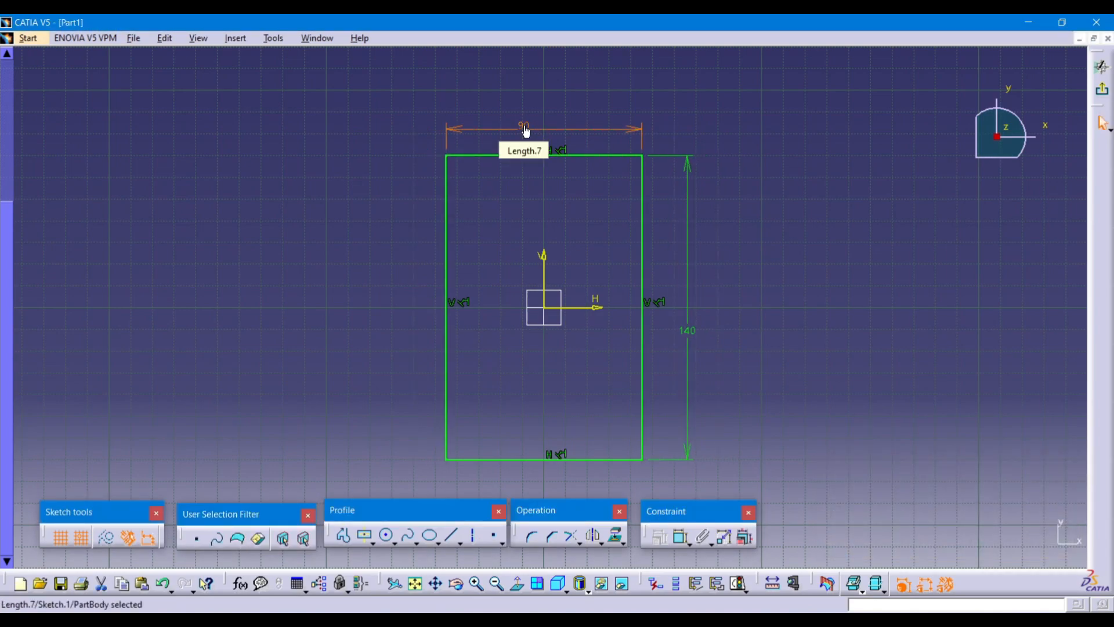
double_click(691, 332)
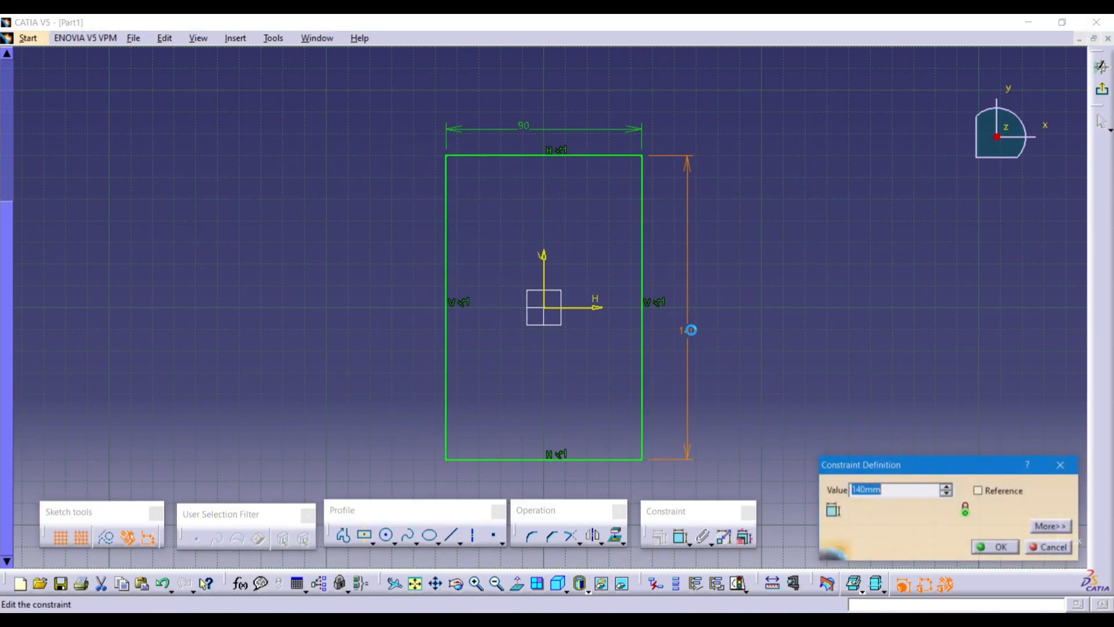
type("90")
key("Return")
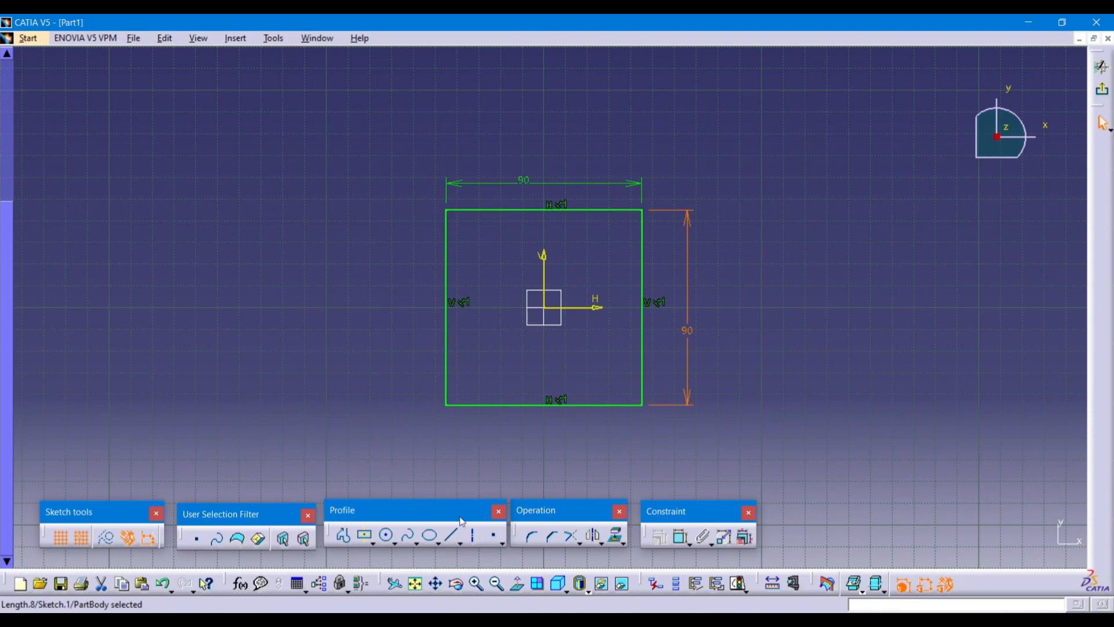
left_click(532, 536)
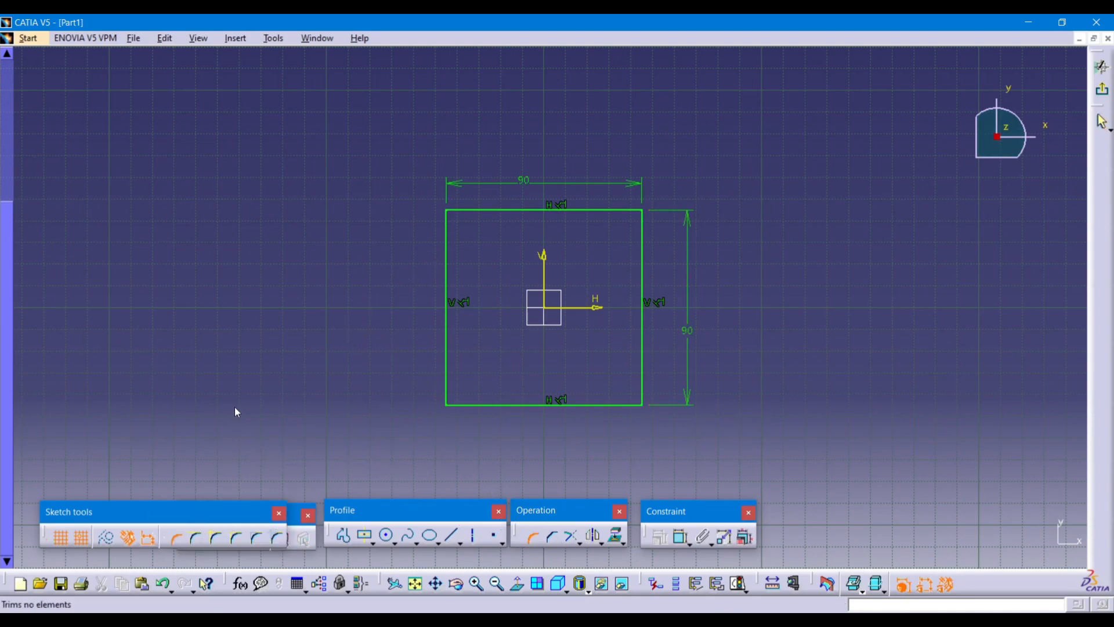
Round the top-left and bottom-left corners of the square with radius 16.
left_click_drag(164, 511, 210, 444)
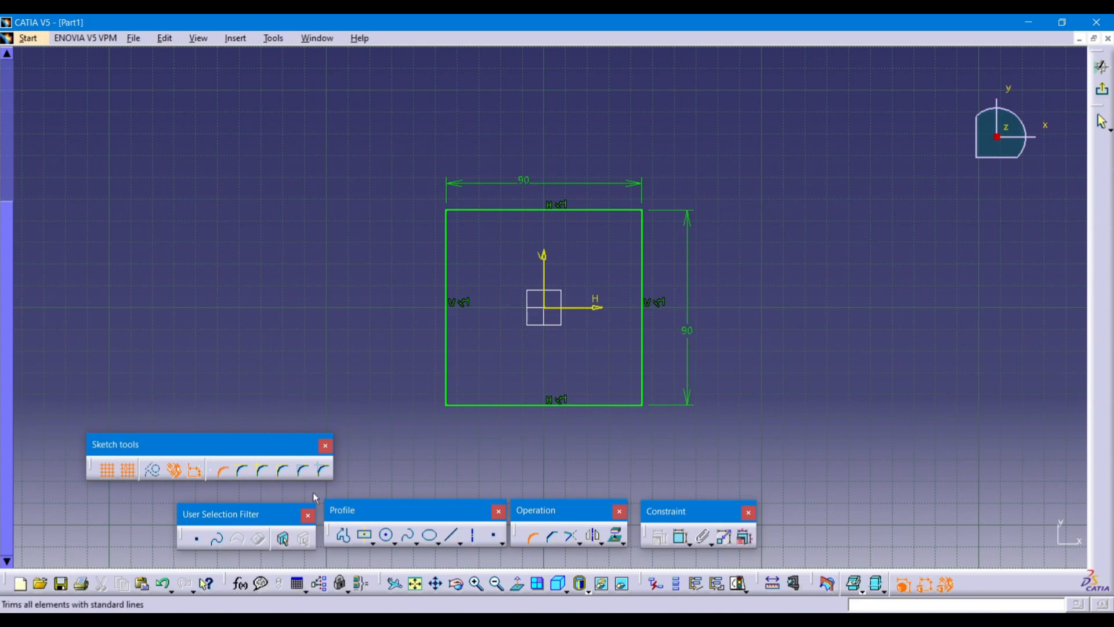
left_click(474, 213)
left_click(447, 233)
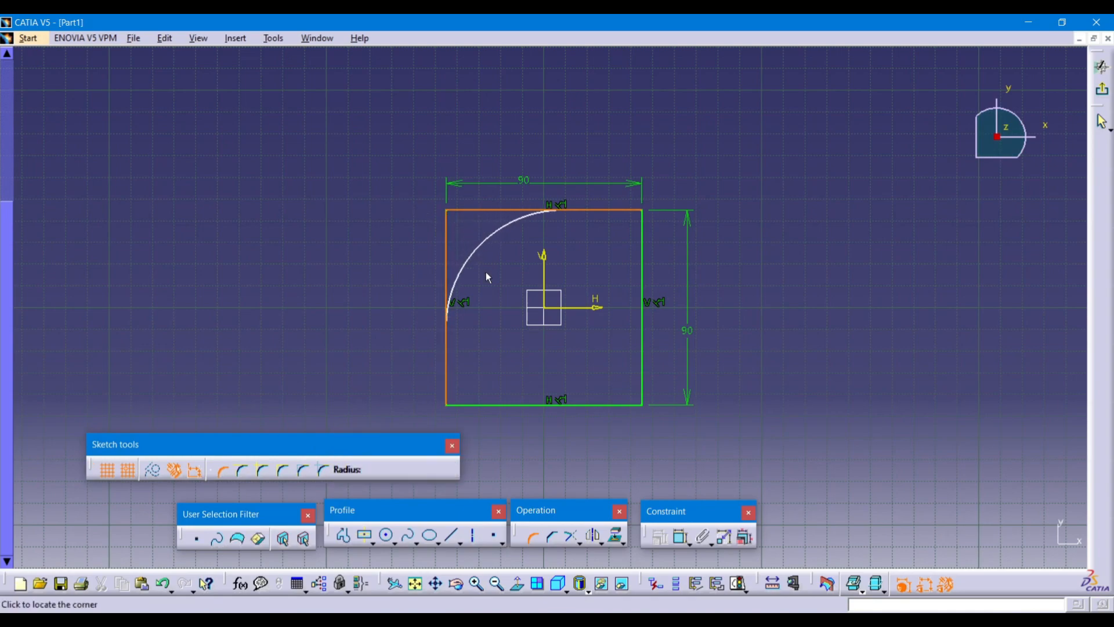
type("16")
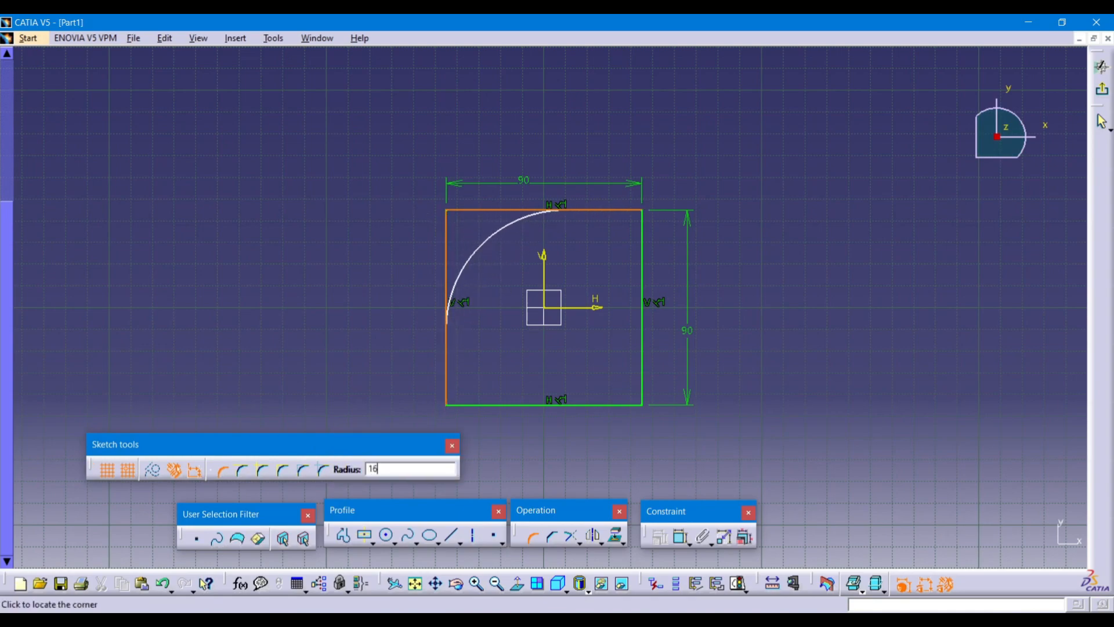
key("Return")
left_click(586, 353)
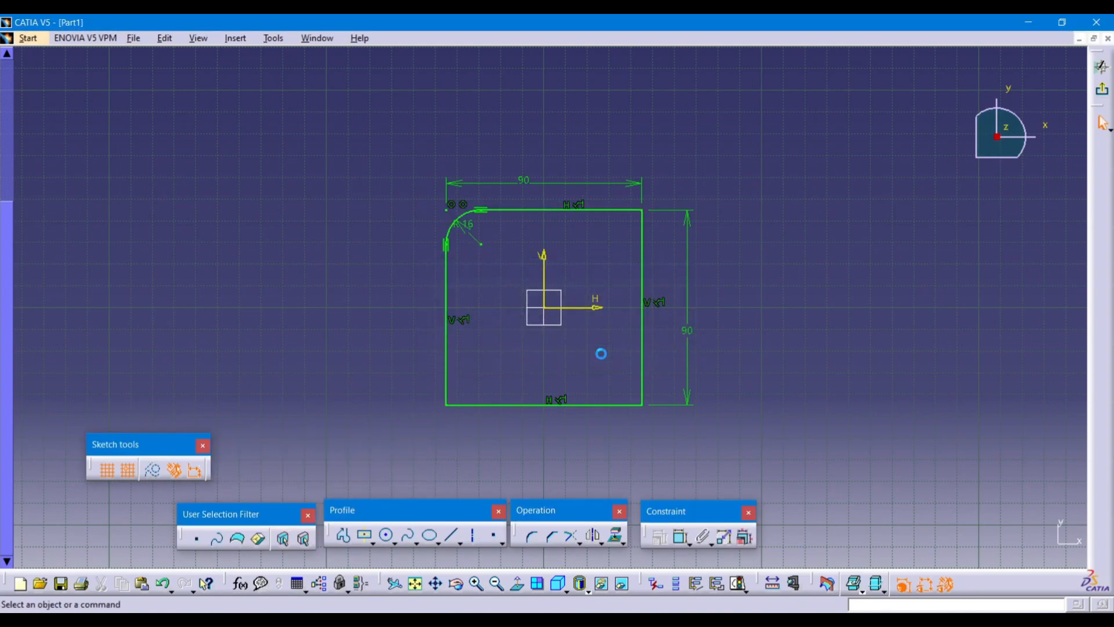
left_click(532, 544)
left_click(448, 370)
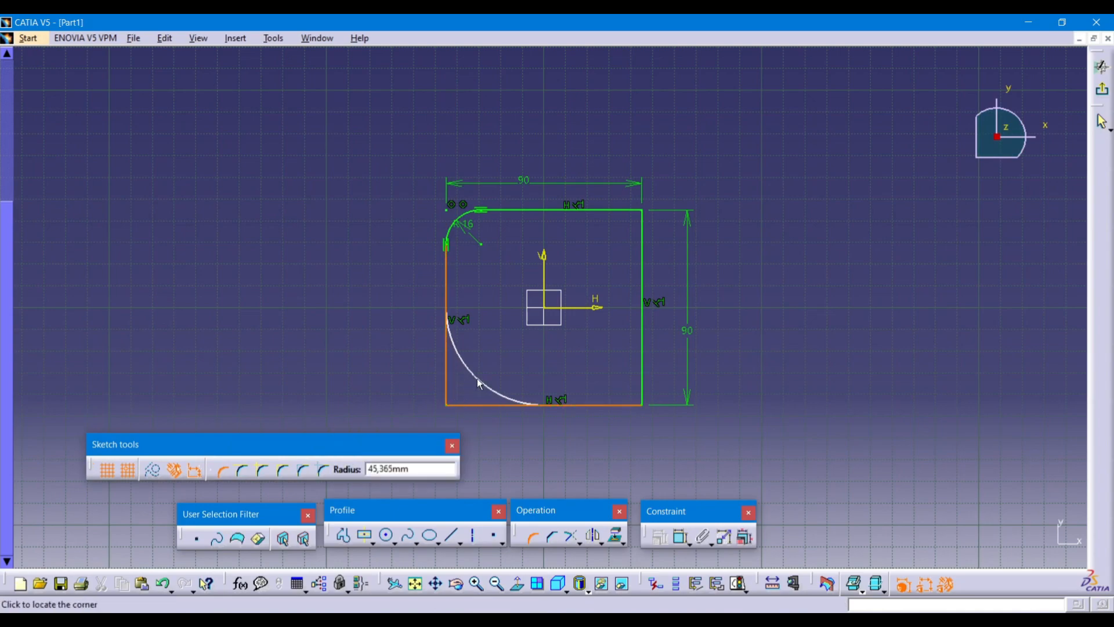
type("16")
key("Return")
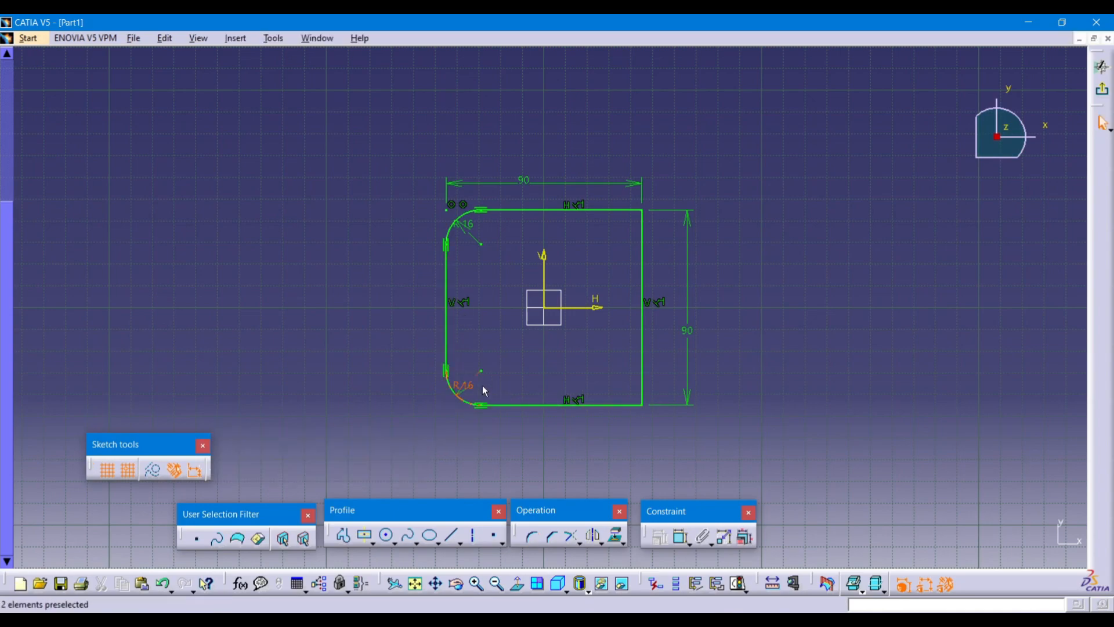
Round the bottom-right corner, correcting R27.462 to 16, and the top-right corner at R16.
left_click(532, 536)
left_click(622, 405)
left_click(640, 379)
left_click(621, 379)
key("Return")
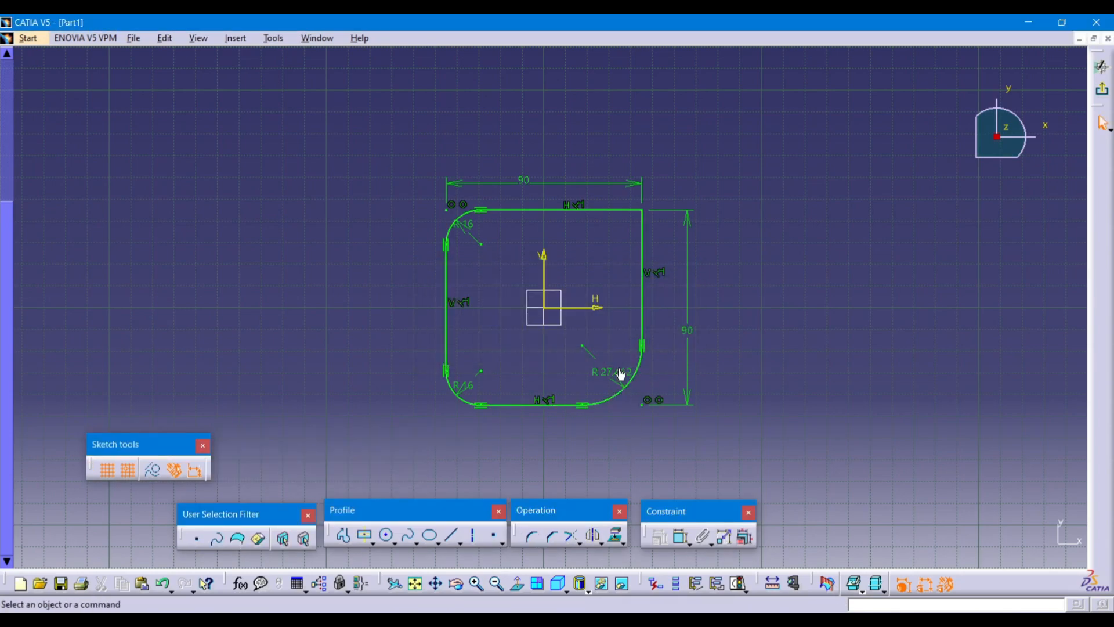
double_click(621, 373)
type("16")
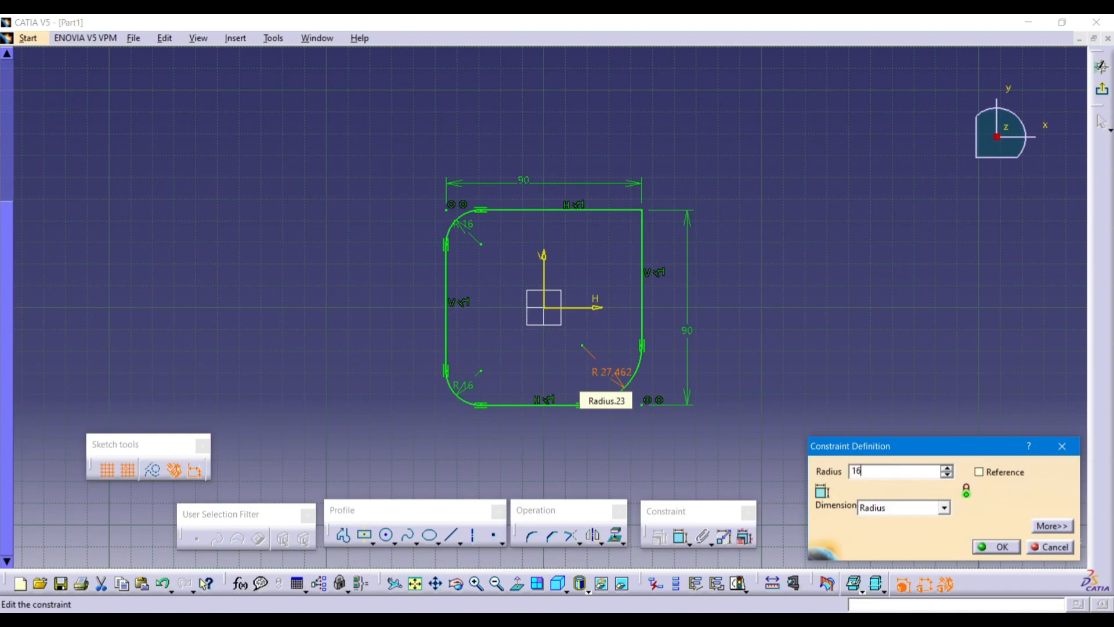
key("Return")
left_click(532, 536)
left_click(632, 210)
left_click(642, 232)
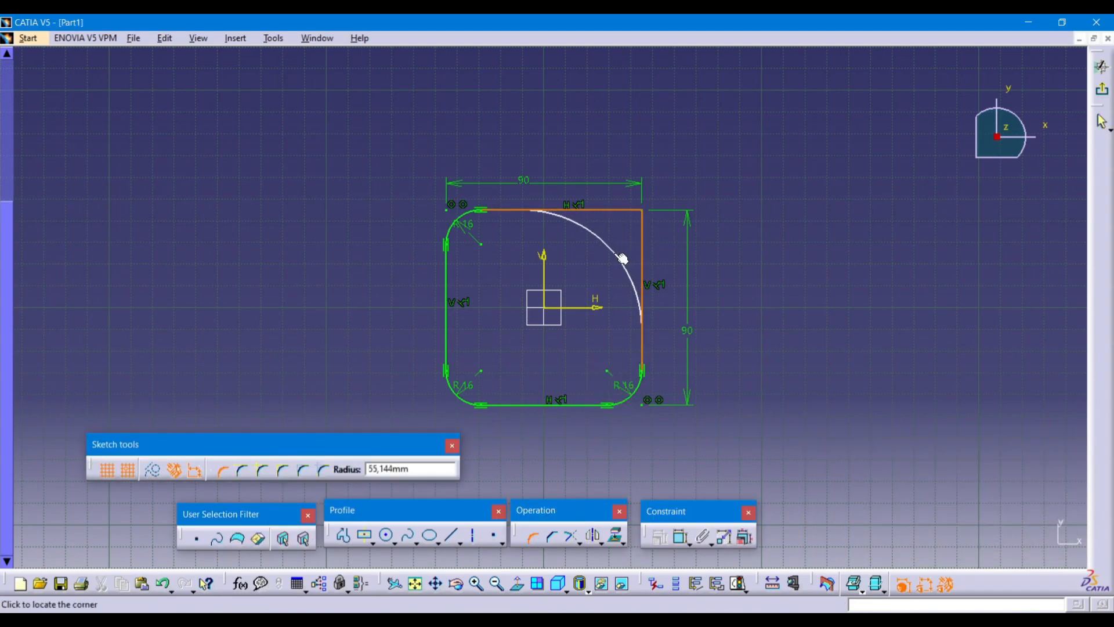
type("16")
key("Return")
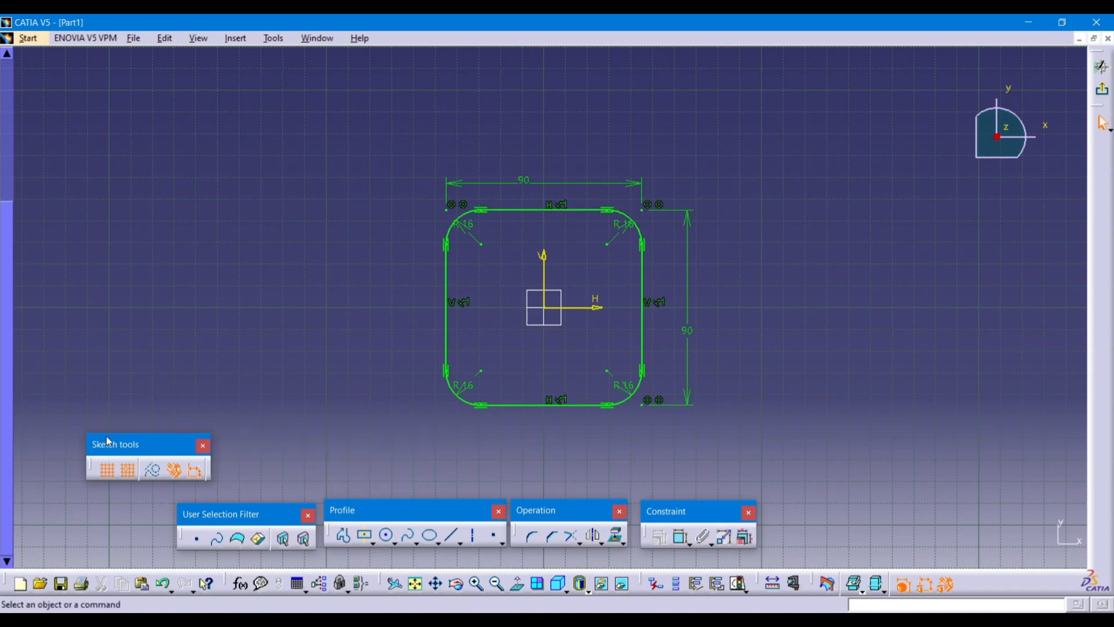
mouse_move(112, 444)
left_mouse_down()
mouse_move(77, 525)
mouse_move(53, 497)
left_mouse_up()
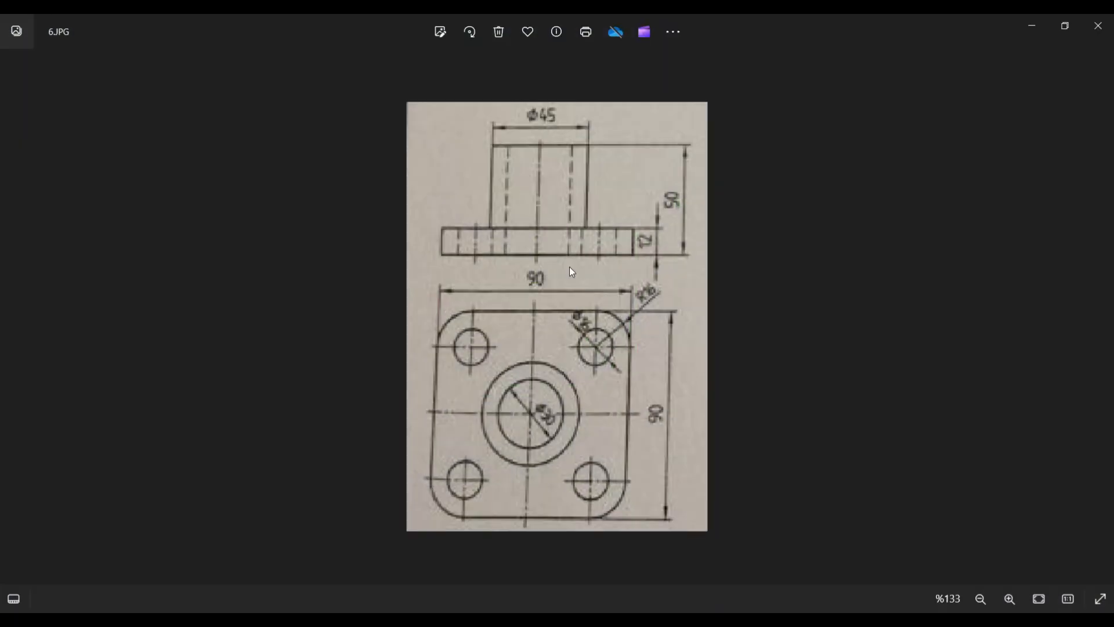
scroll(569, 266, "up", 3)
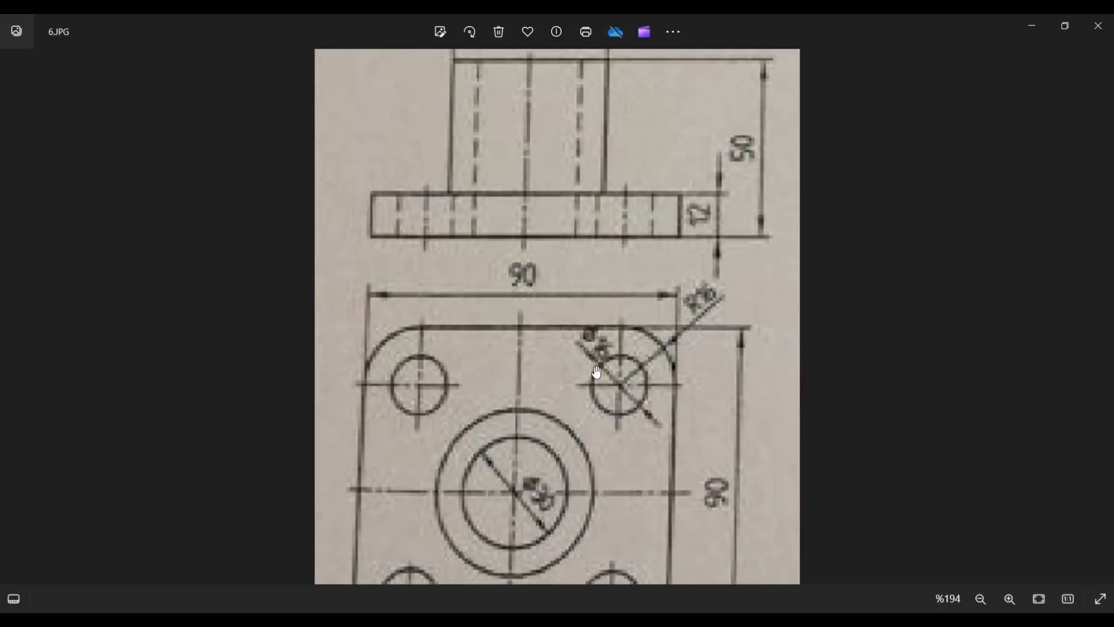
scroll(627, 469, "down", 4)
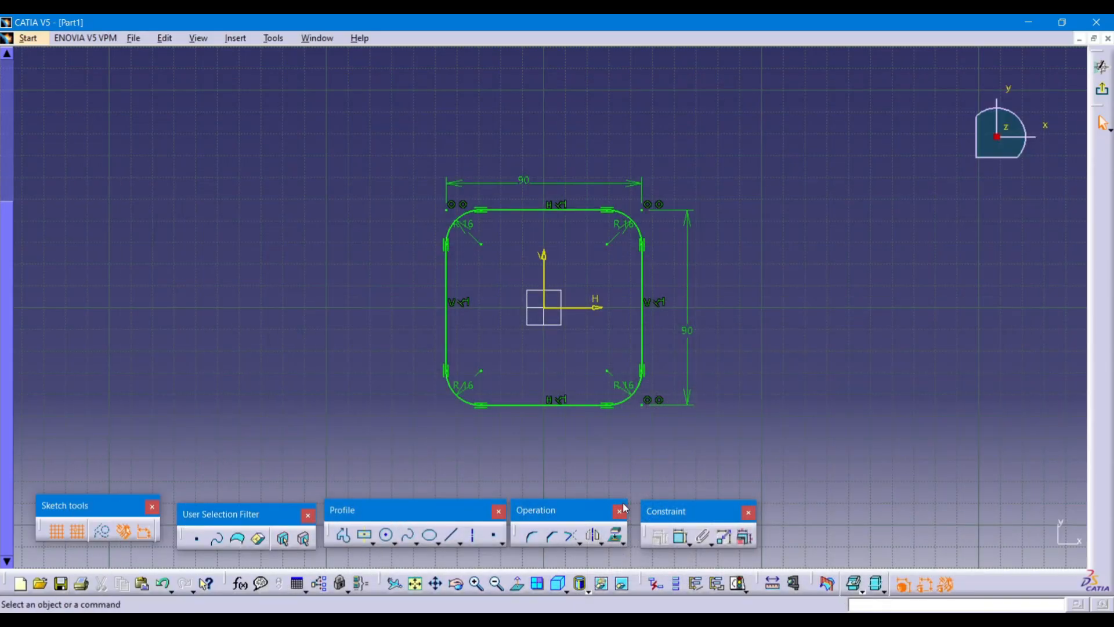
Draw a circle on the top-left arc centre and set its diameter to 15.
left_click(387, 535)
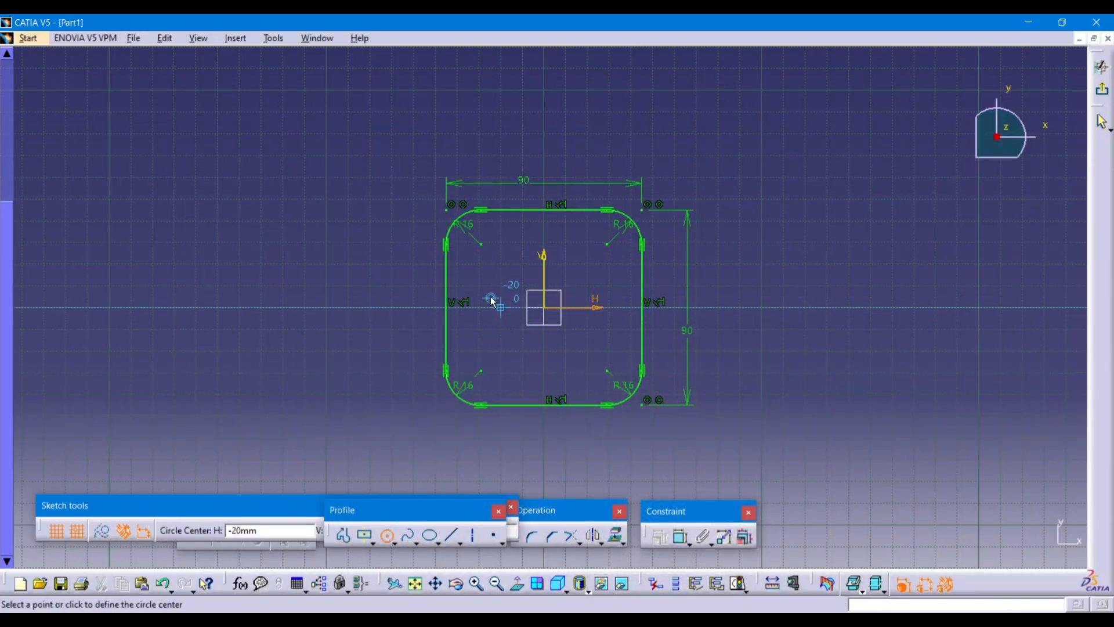
left_click(486, 248)
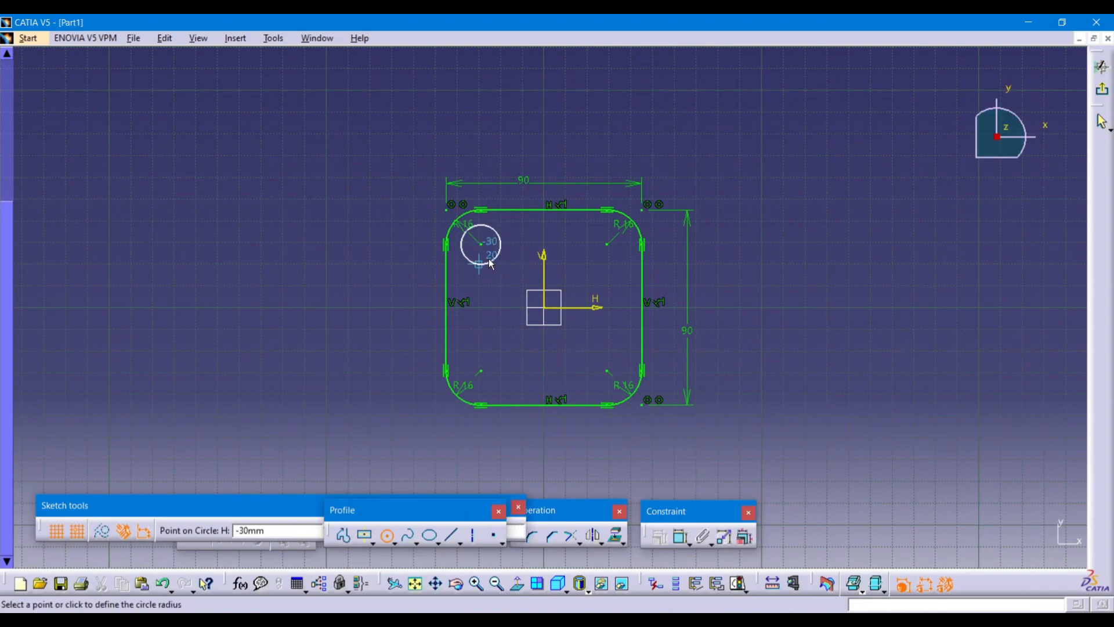
left_click(491, 264)
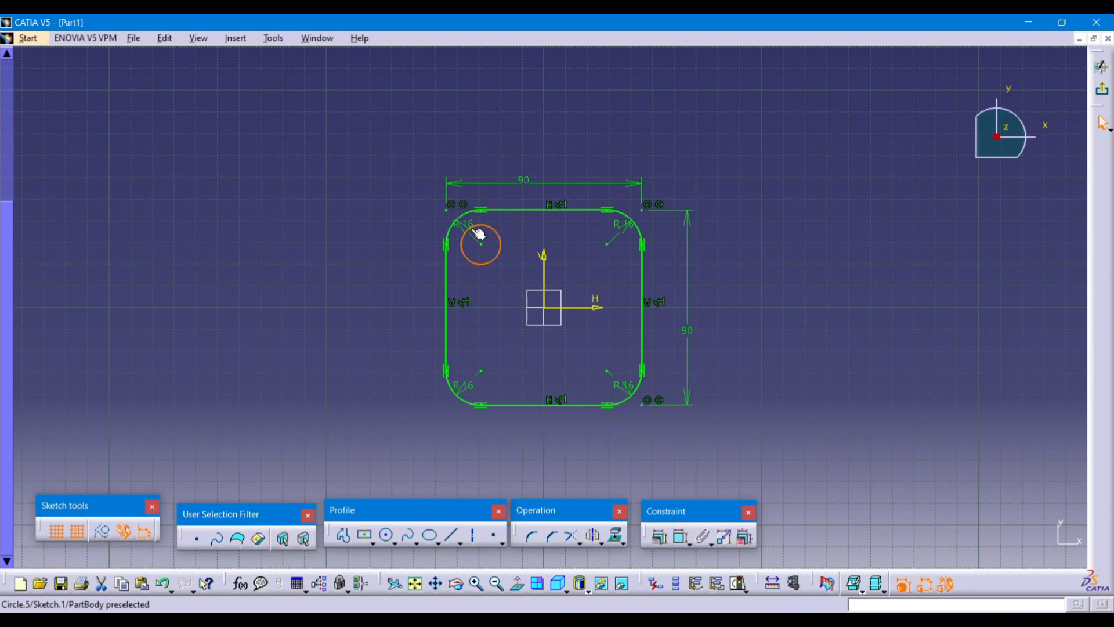
left_click(684, 535)
left_click(503, 292)
double_click(501, 285)
type("15")
key("Return")
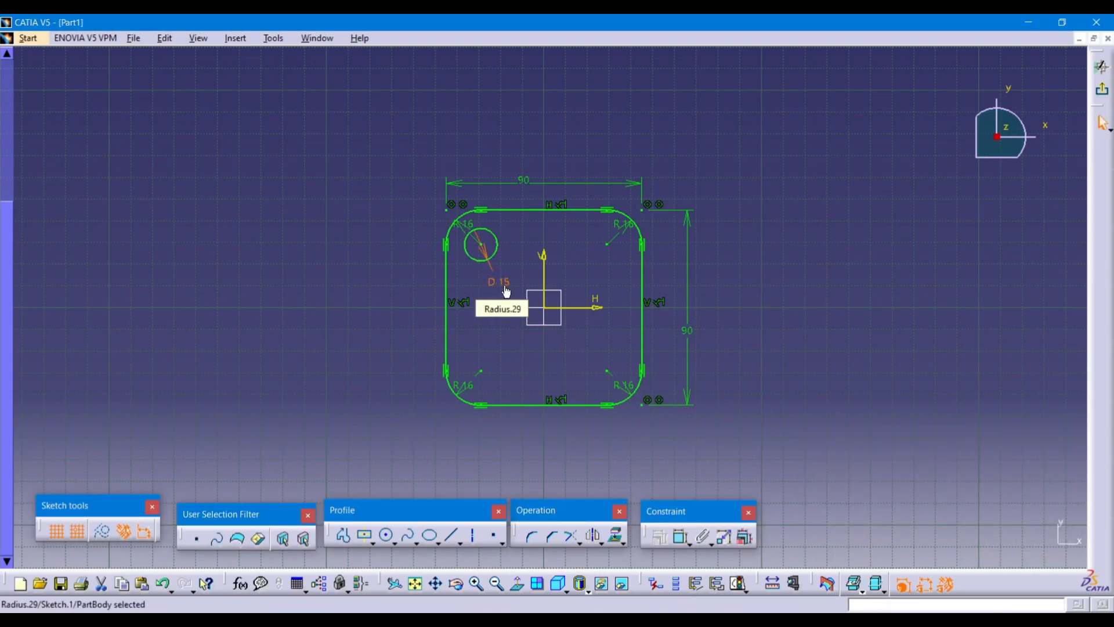
Draw circles on the bottom-left, bottom-right and top-right corner arc centres.
left_click(389, 537)
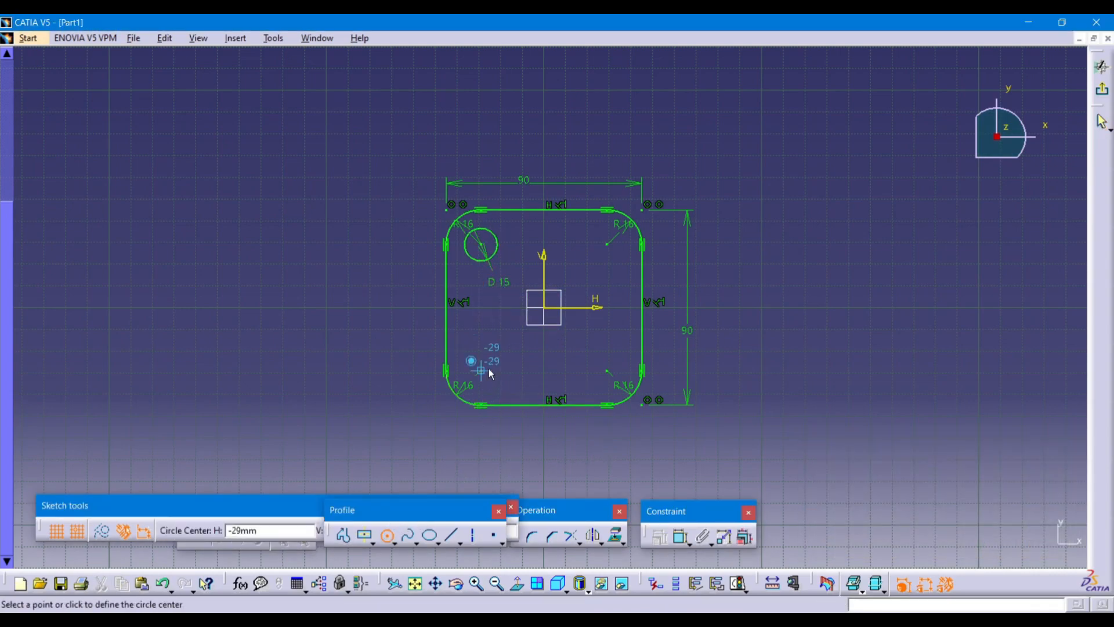
left_click(483, 373)
left_click(498, 380)
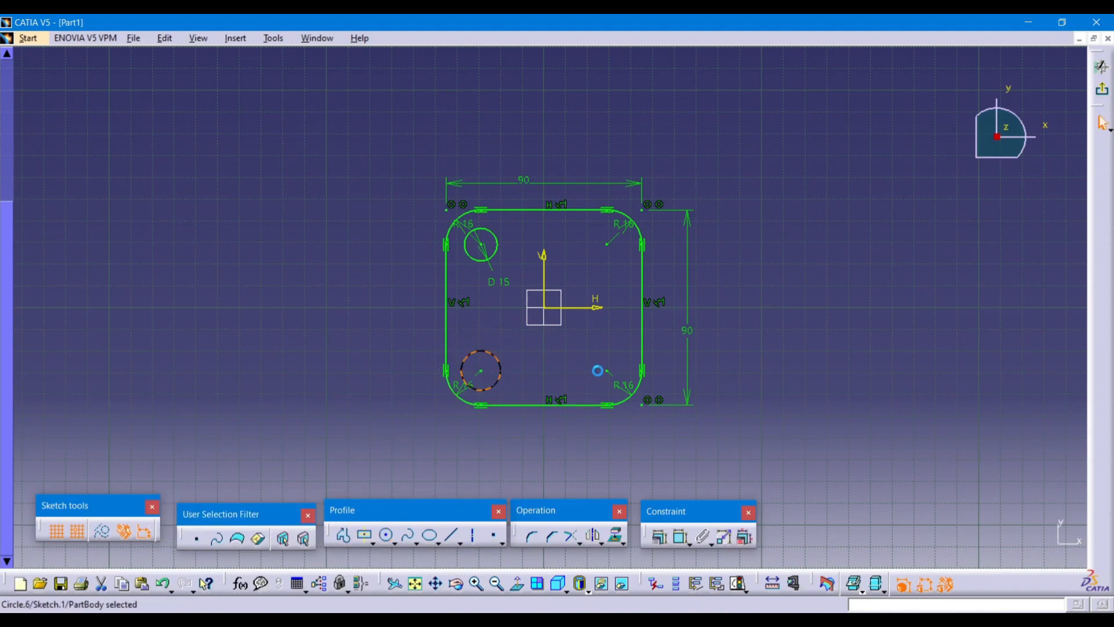
left_click(606, 371)
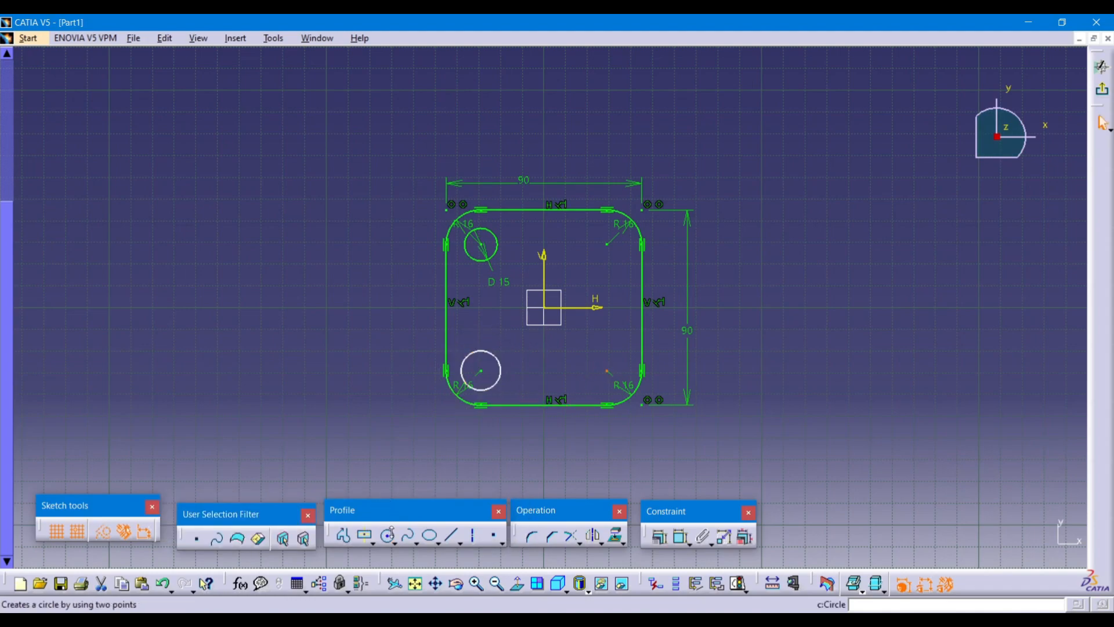
left_click(395, 543)
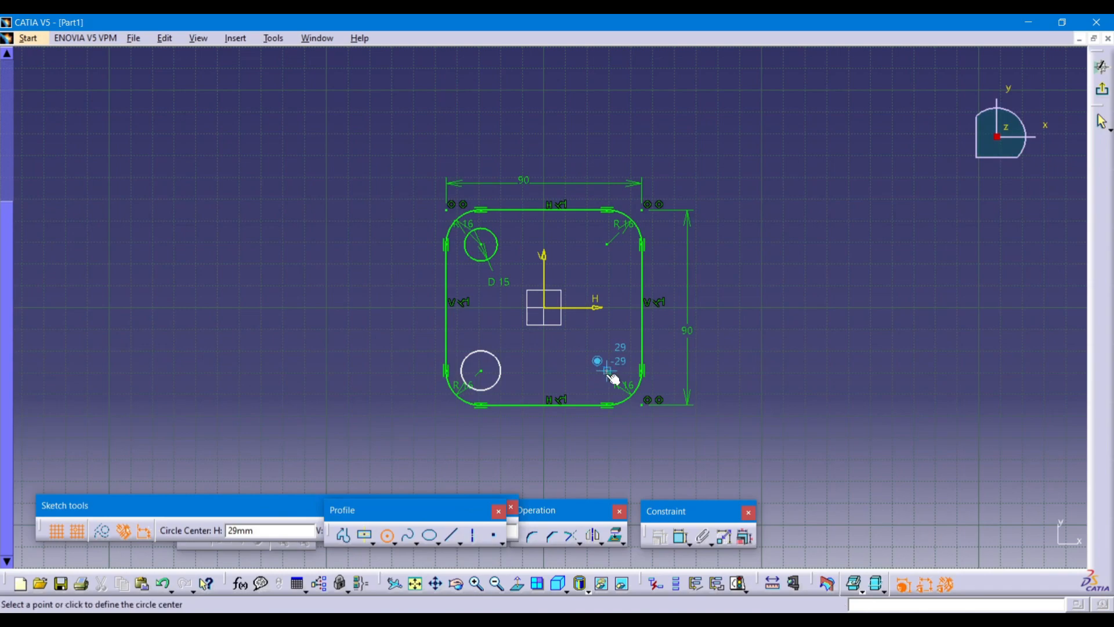
left_click(608, 378)
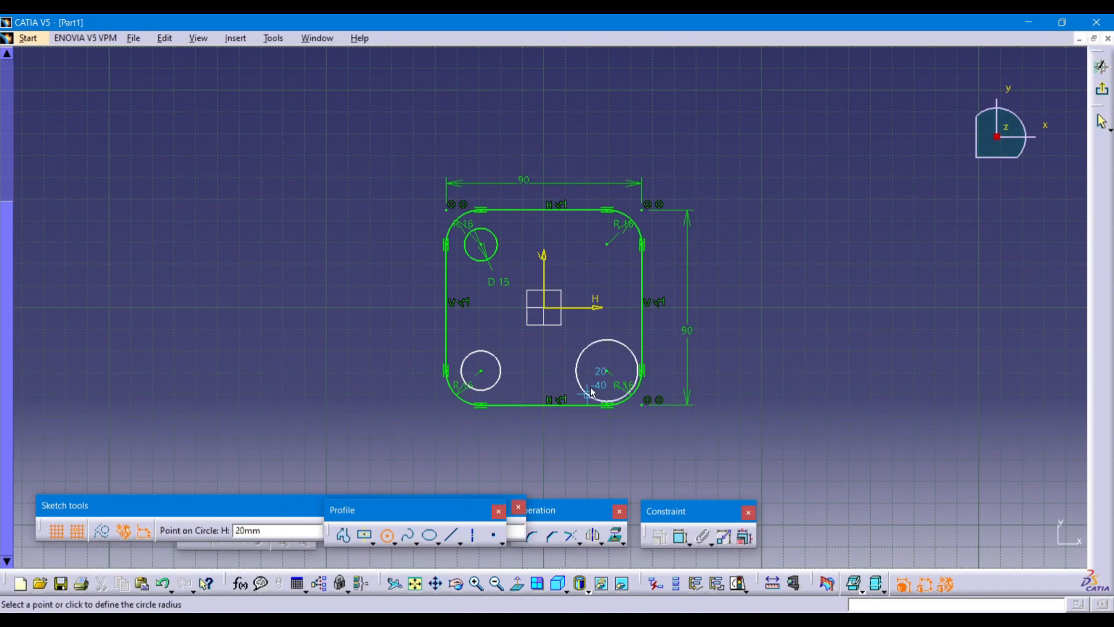
left_click(598, 383)
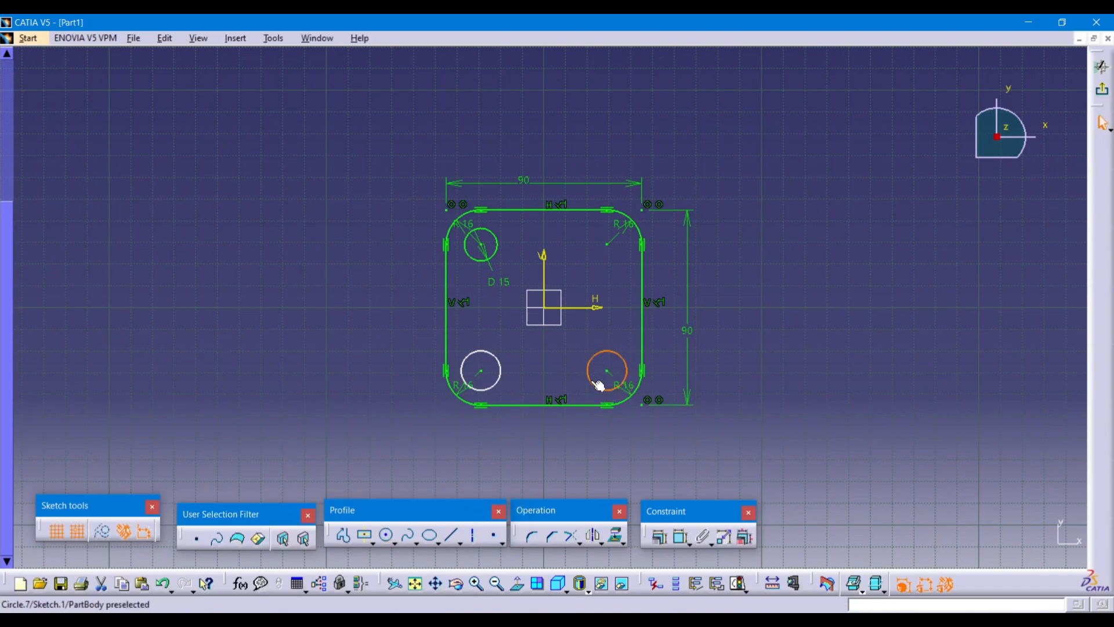
left_click(387, 535)
left_click(607, 244)
left_click(599, 262)
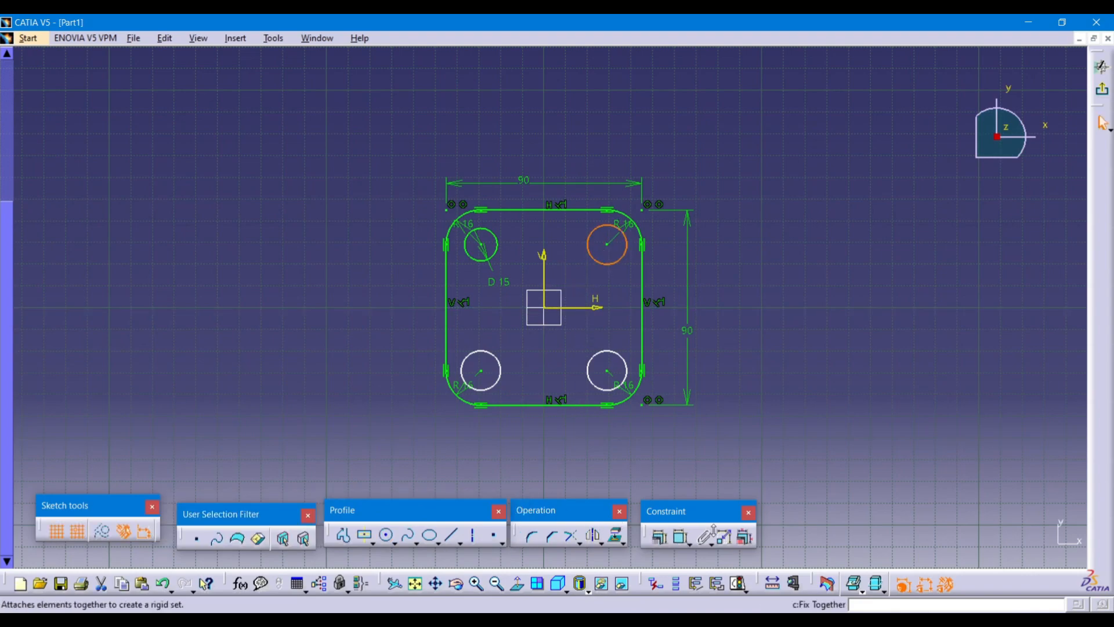
Dimension the top-right circle, entering a diameter of 16.
left_click(681, 537)
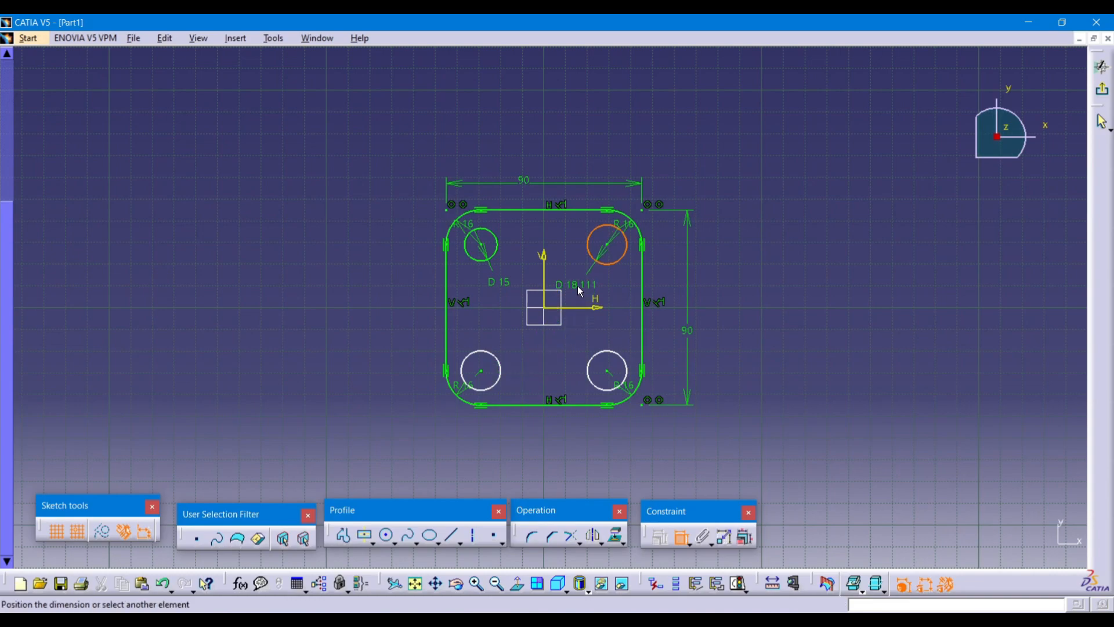
left_click(579, 288)
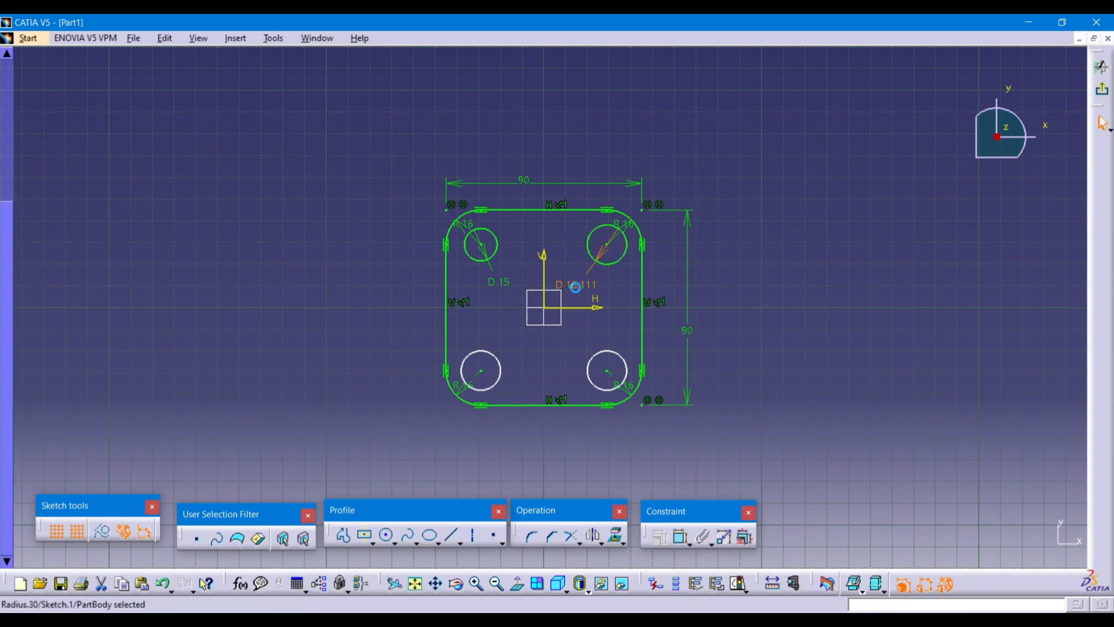
double_click(578, 291)
type("16")
key("Return")
left_click(276, 274)
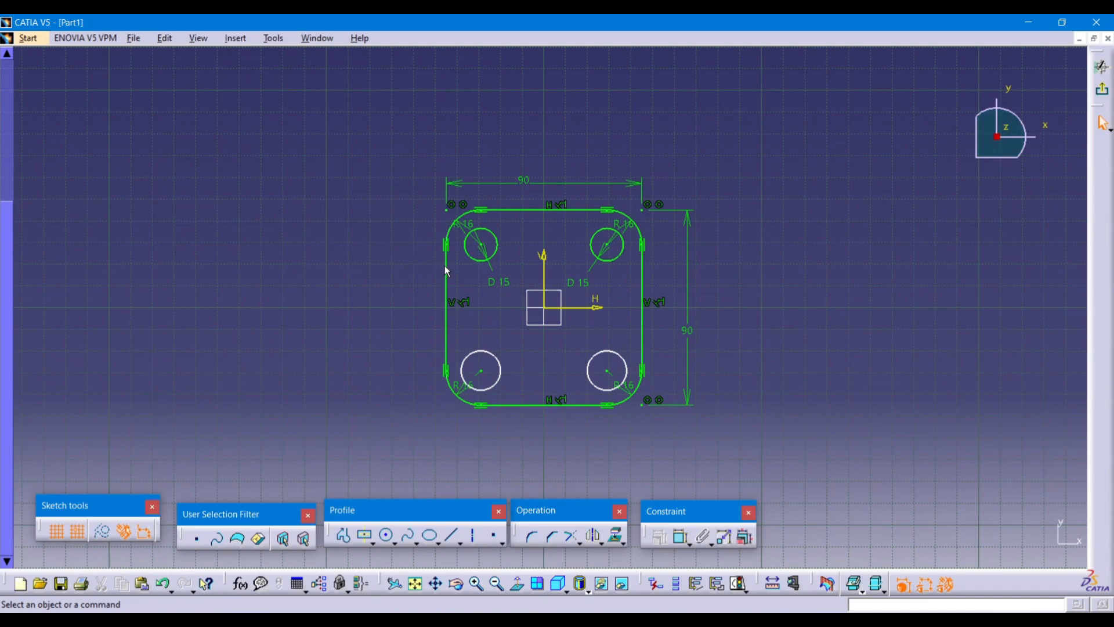
Resize the bottom-left circle and dimension it to diameter 15.
left_click_drag(502, 370, 484, 354)
left_click_drag(446, 318, 336, 305)
left_click_drag(508, 81, 393, 275)
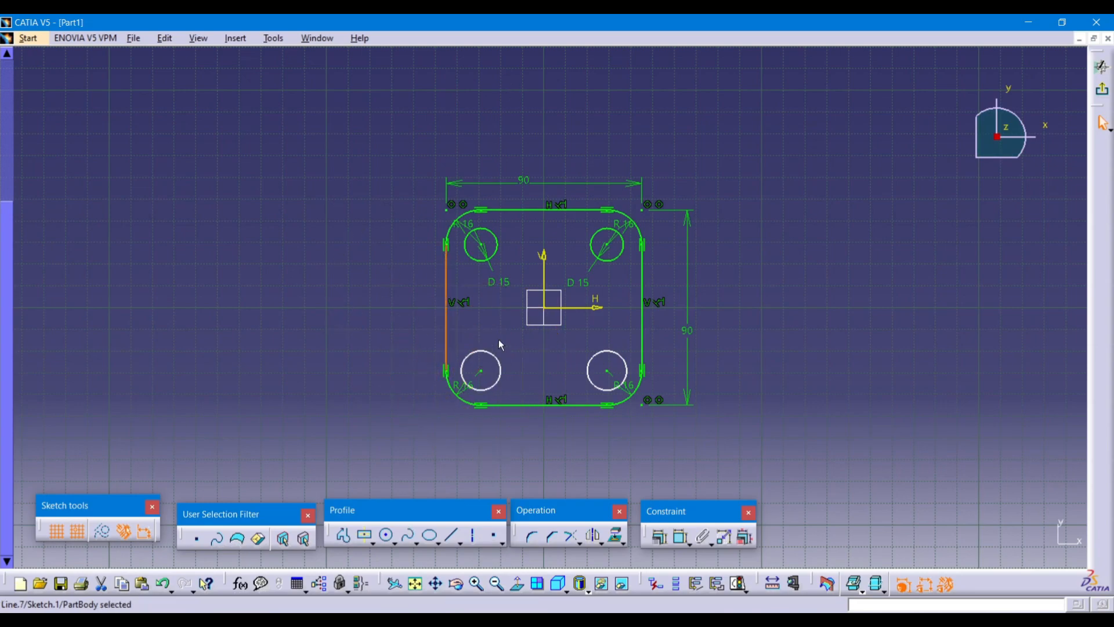
left_click(518, 370)
left_click(702, 532)
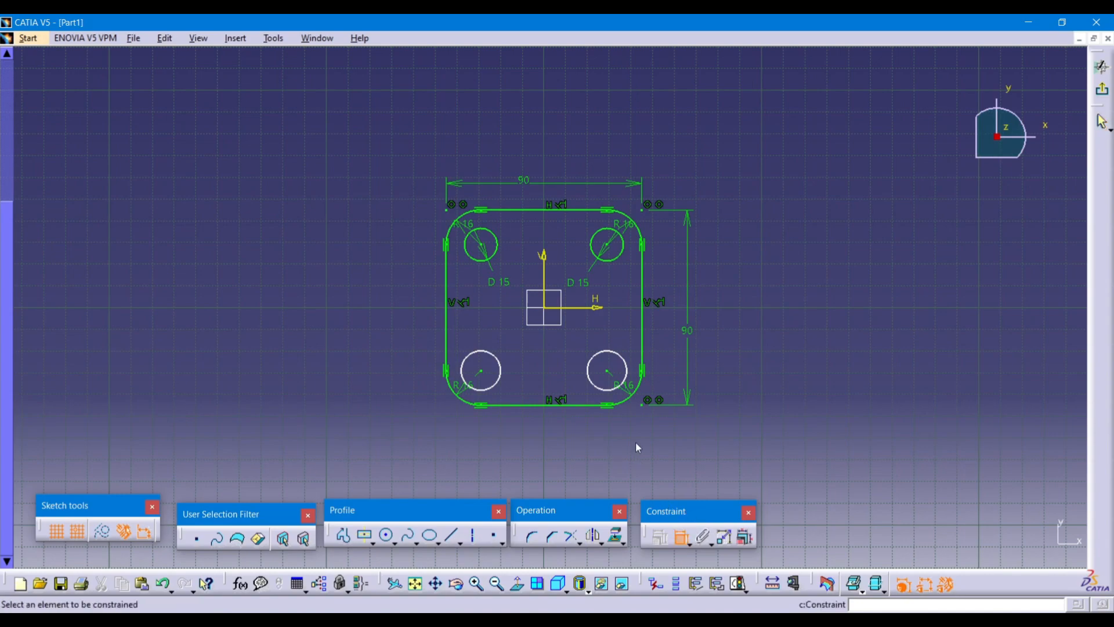
left_click(498, 357)
left_click(513, 345)
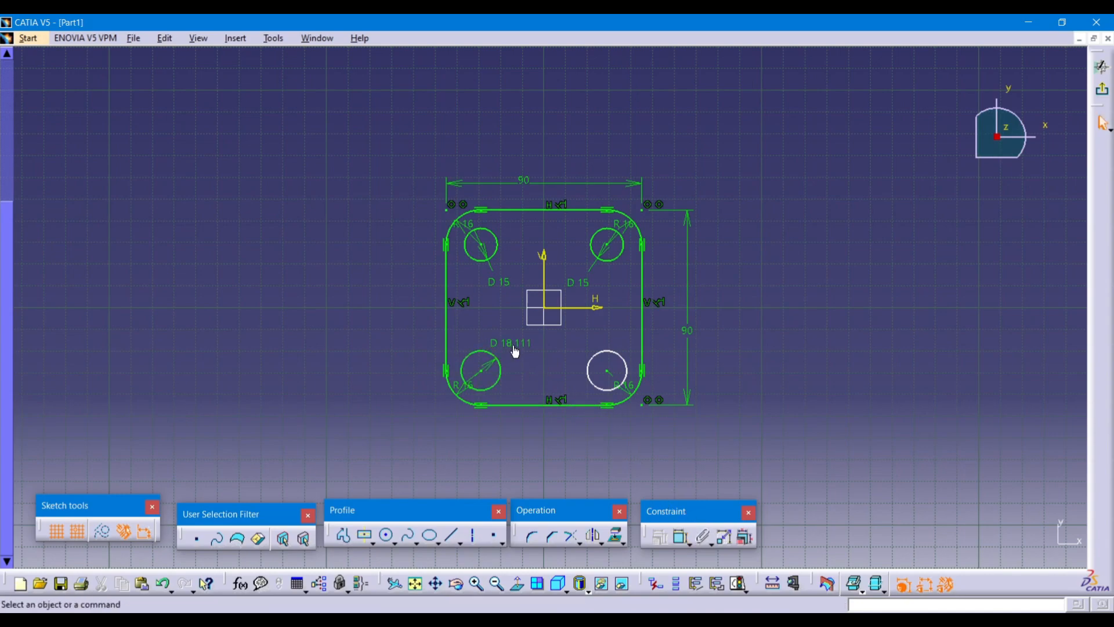
double_click(514, 348)
type("15")
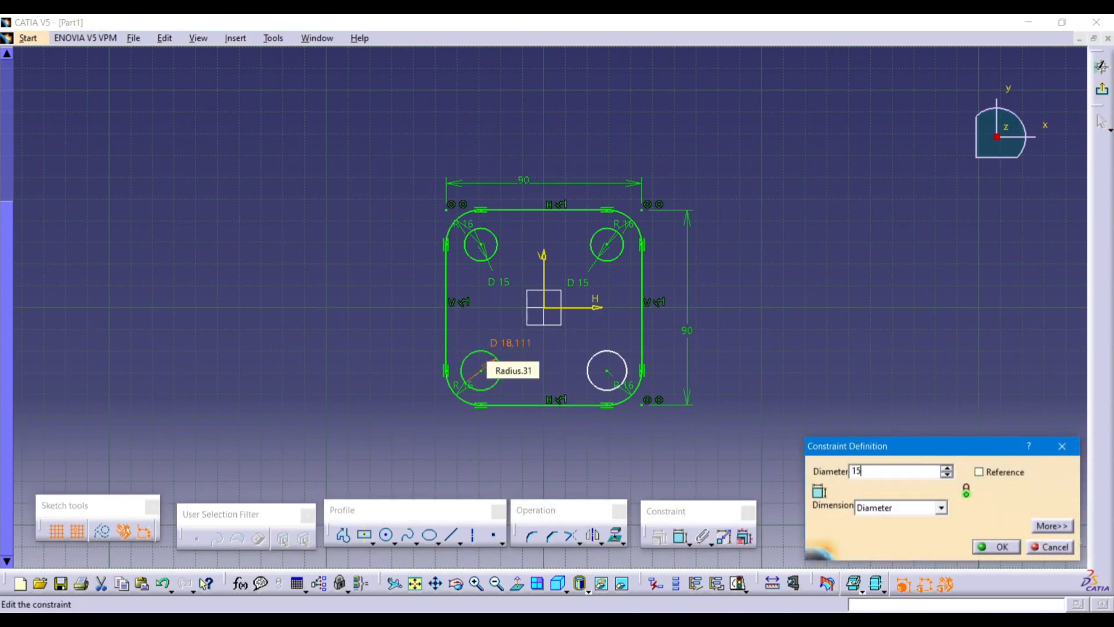
key("Return")
Dimension the bottom-right hole to diameter 15, then view the 6.JPG reference drawing.
left_click(683, 538)
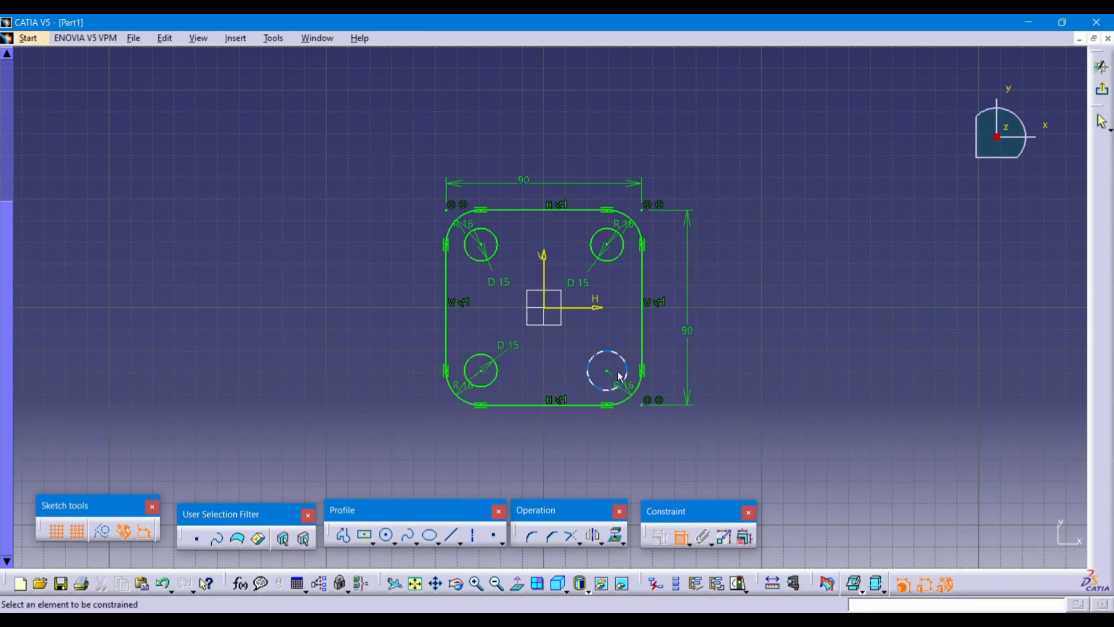
left_click(588, 372)
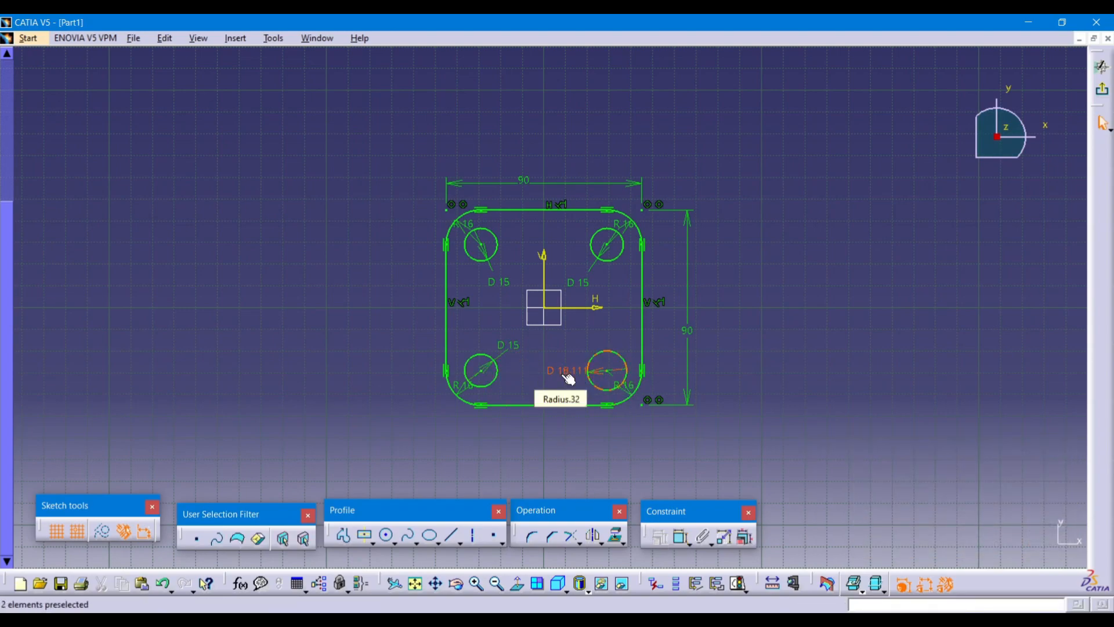
left_click(569, 378)
double_click(566, 374)
type("15")
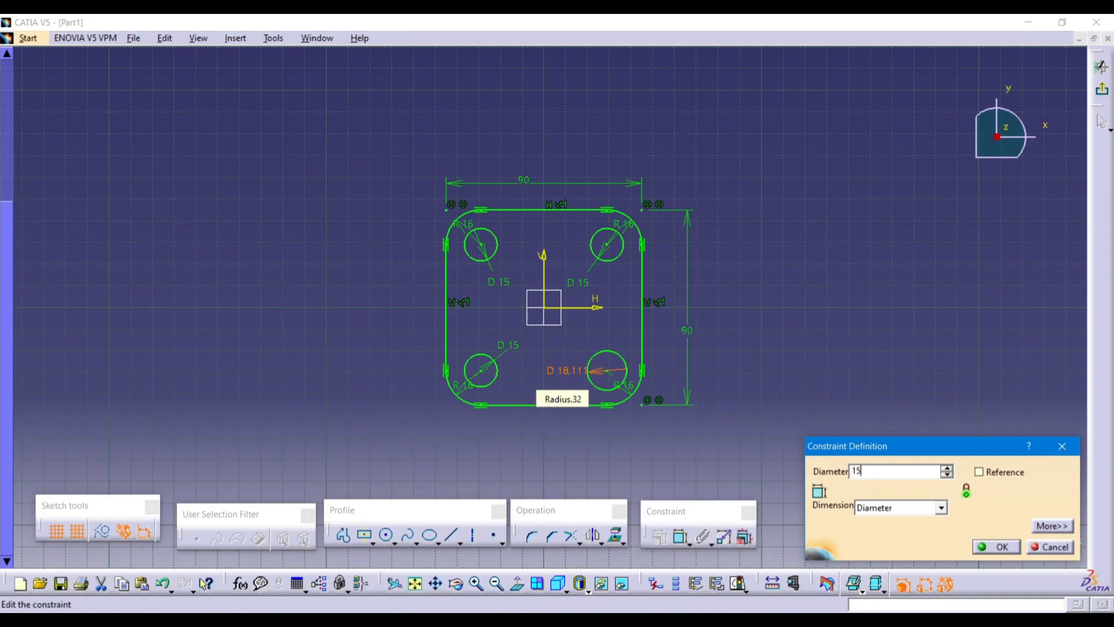
key("Return")
left_click(805, 397)
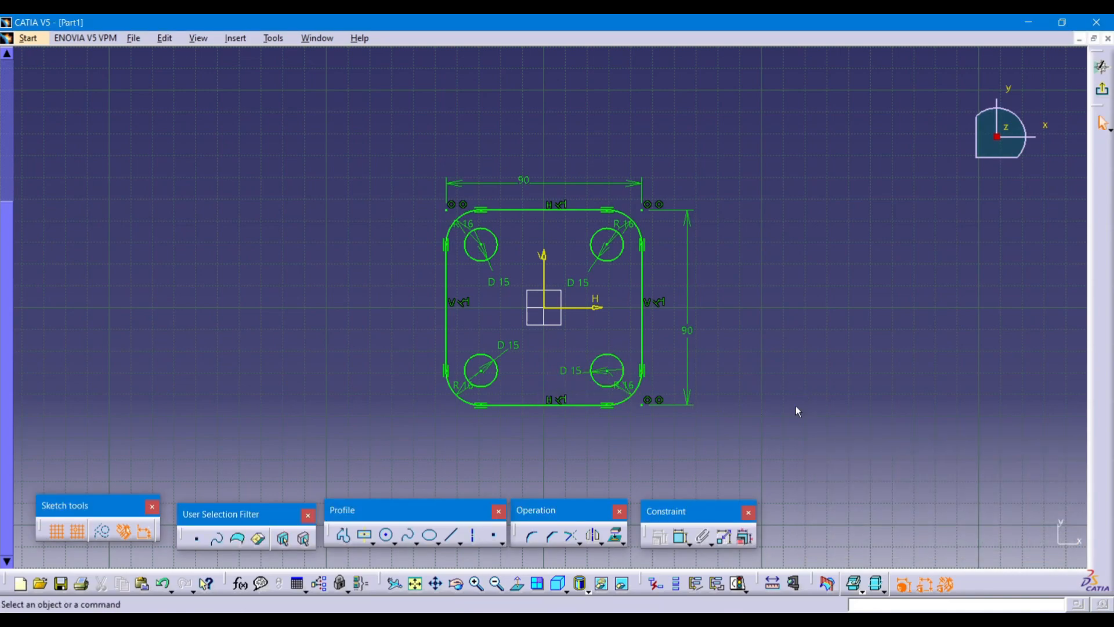
left_click(701, 619)
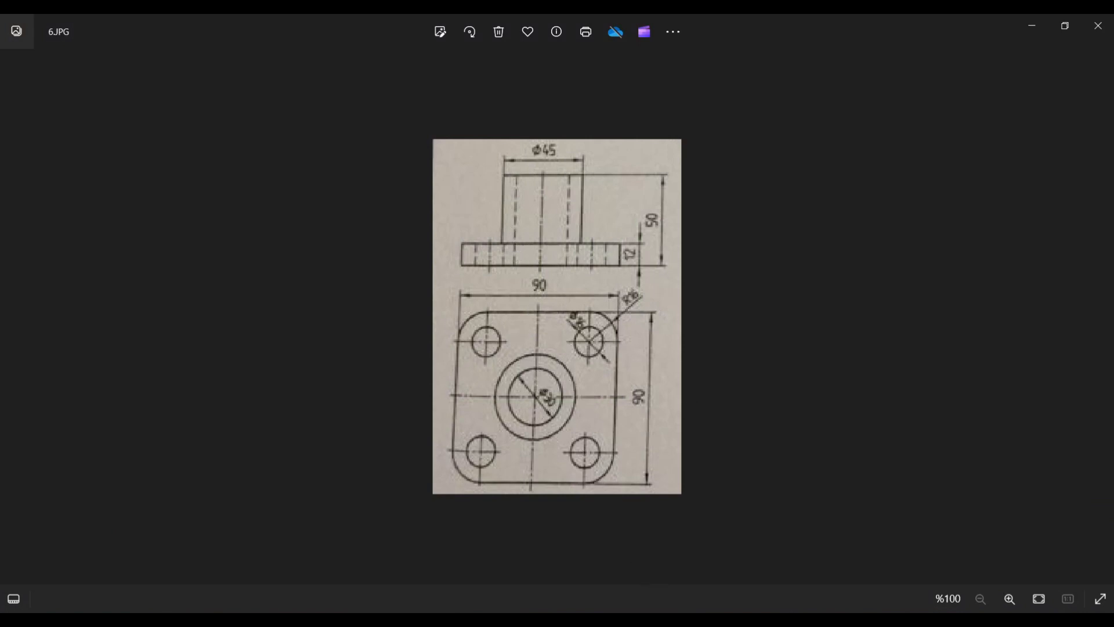
Draw a circle at the sketch origin and dimension it, first entering diameter 12.
key("alt+Tab")
left_click(388, 535)
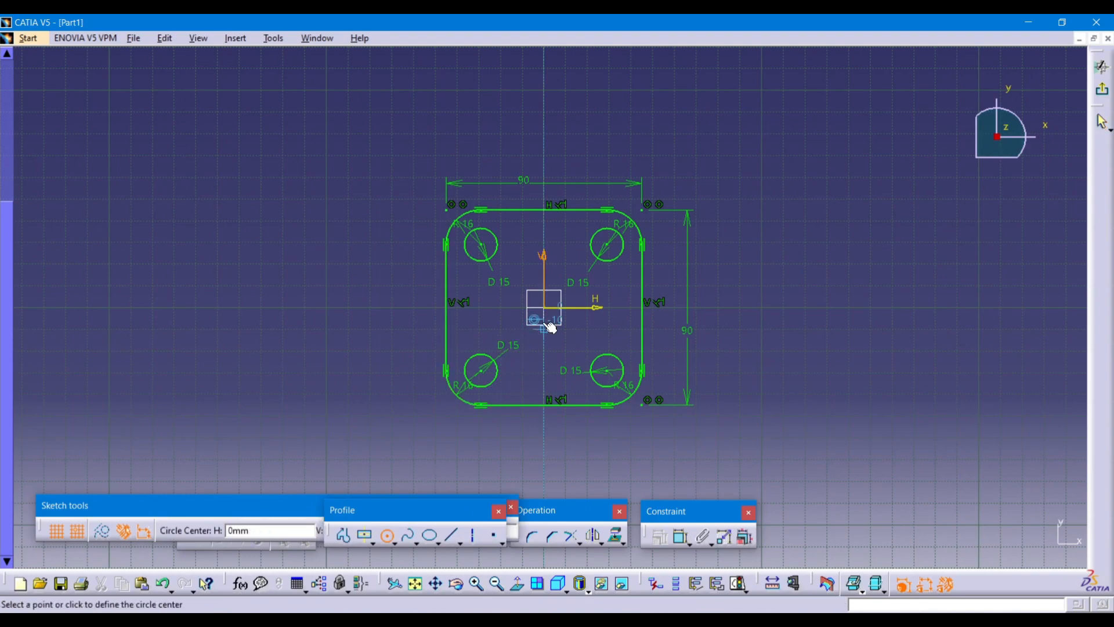
left_click(544, 308)
left_click(572, 343)
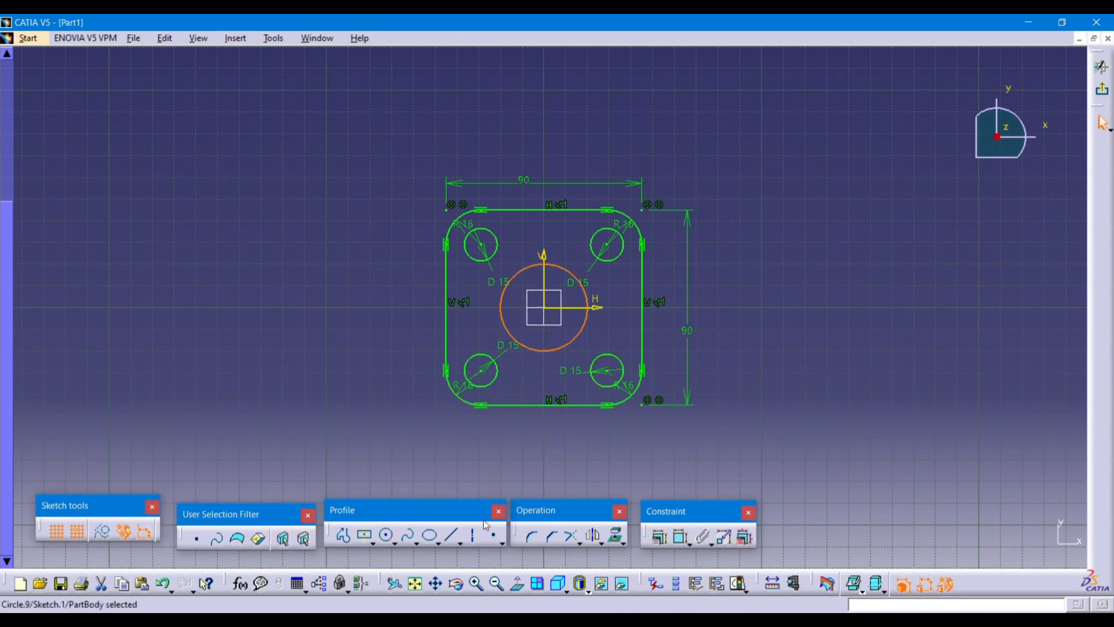
left_click(681, 536)
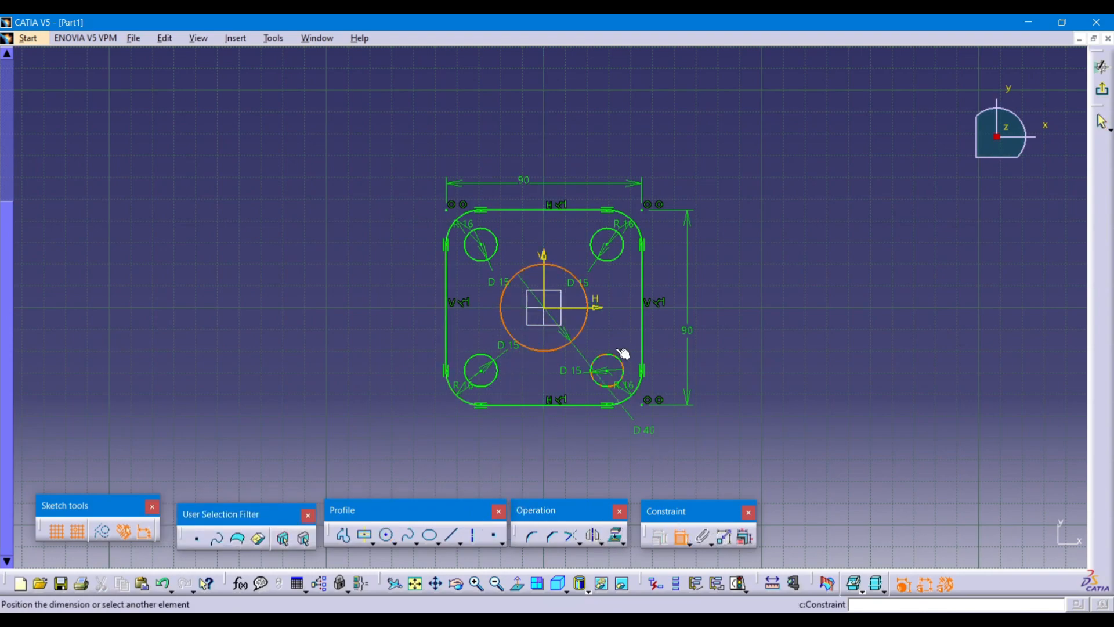
left_click(608, 319)
double_click(609, 322)
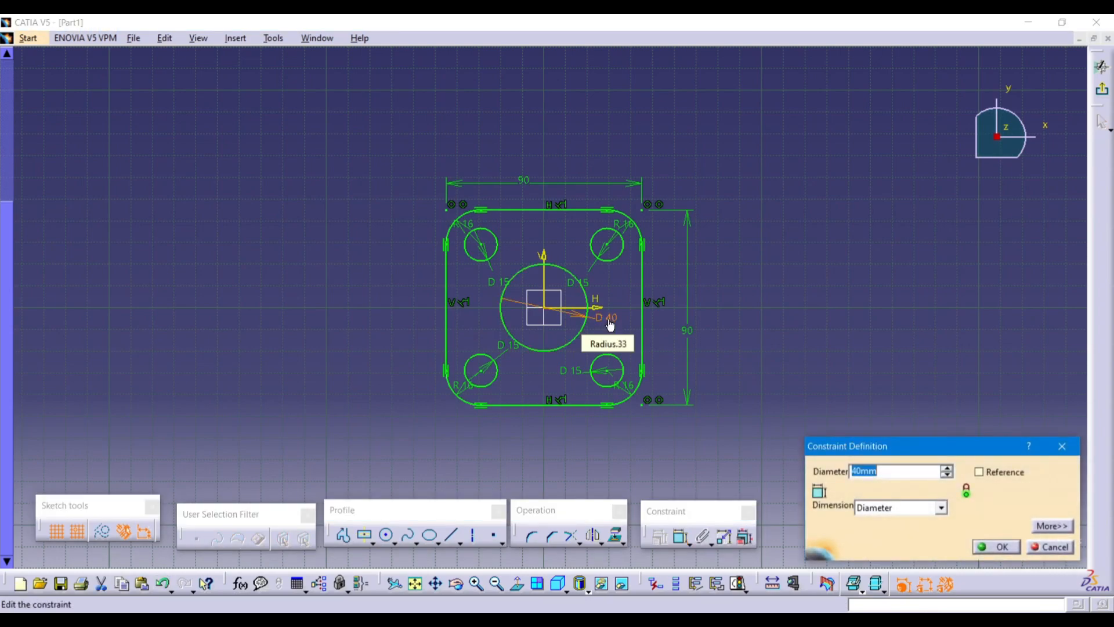
type("12")
key("Return")
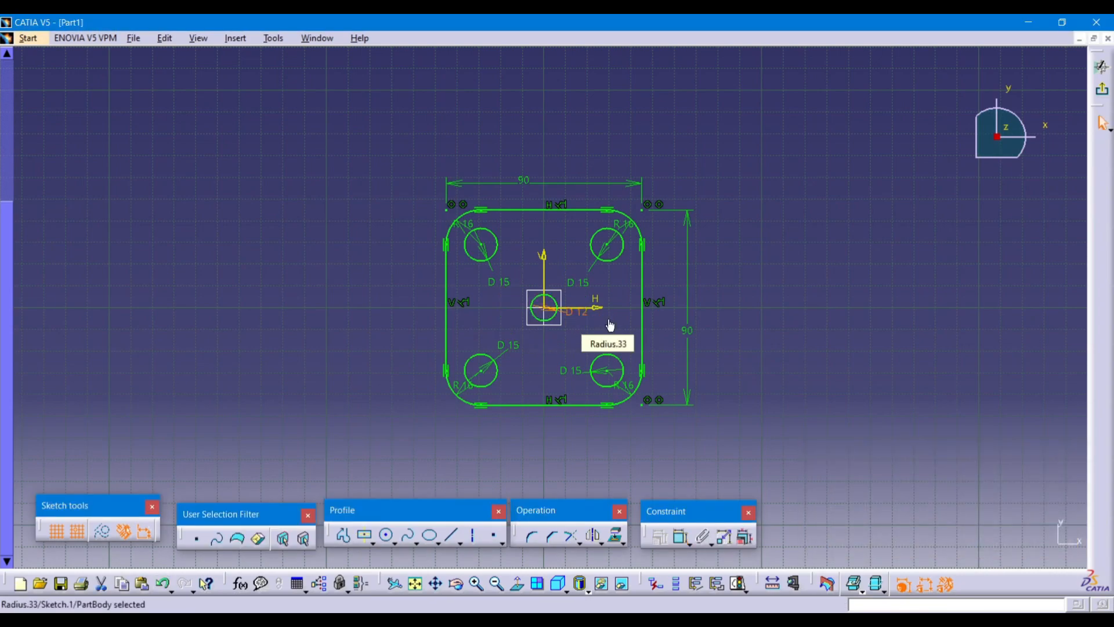
After checking the drawing, correct the centre circle's diameter to 30.
left_click(692, 621)
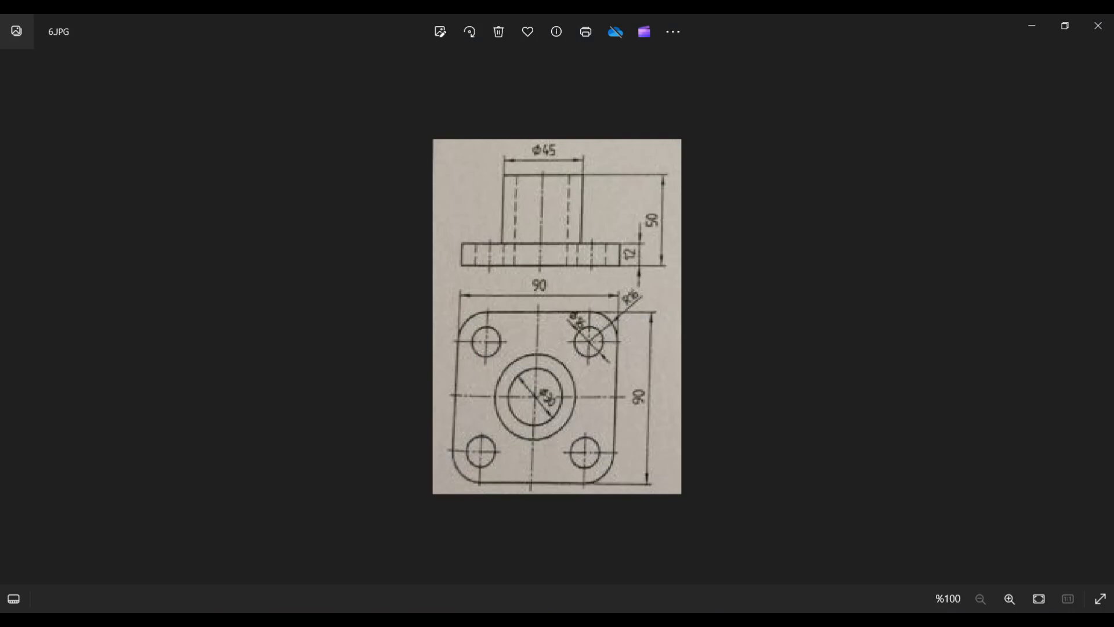
left_click(692, 621)
double_click(582, 313)
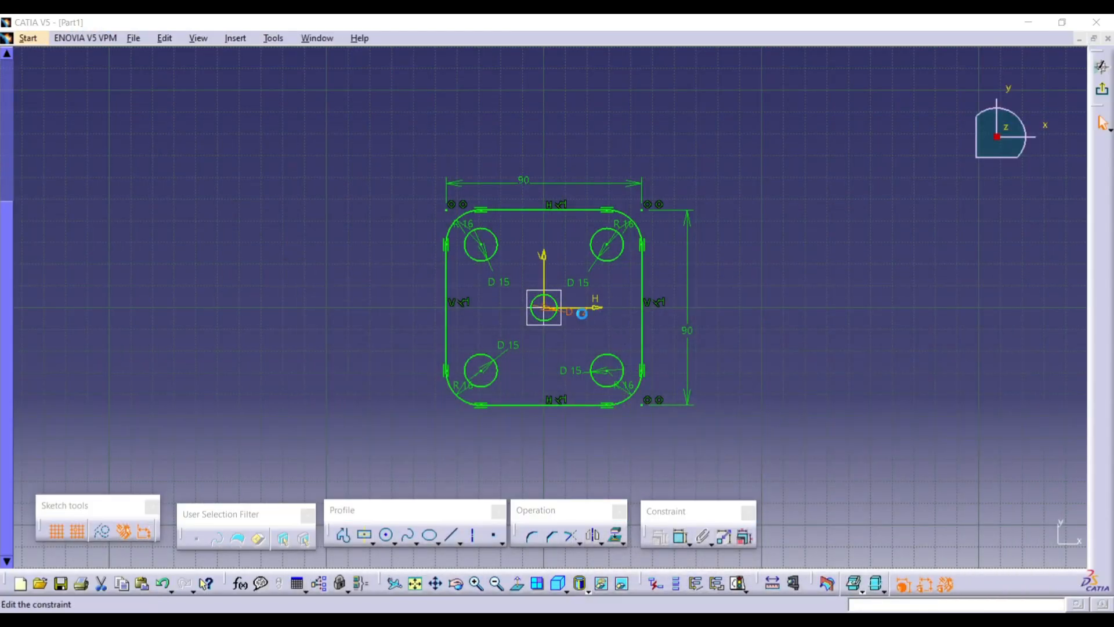
type("30")
key("Return")
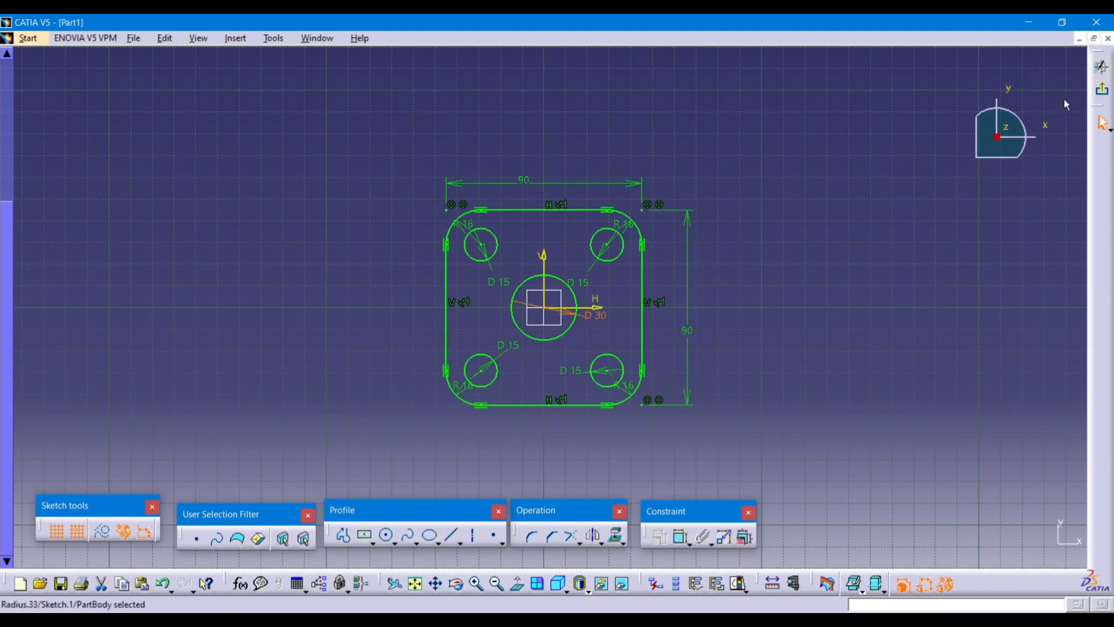
Exit the sketch to the 3D view, start then cancel a Pad, closing Running Commands.
left_click(1102, 92)
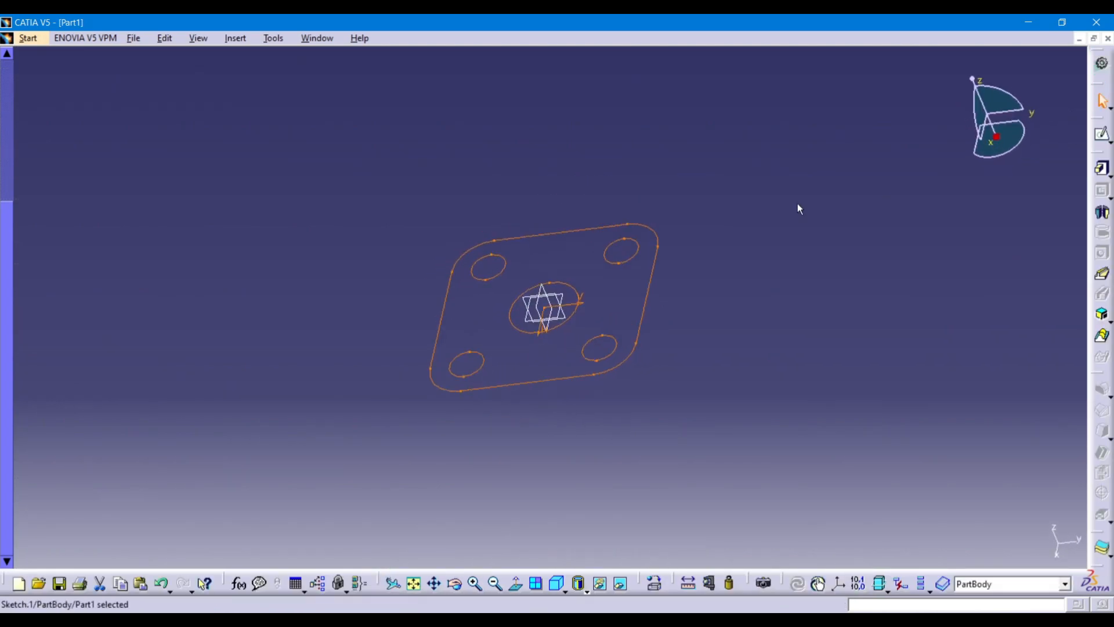
left_click(771, 288)
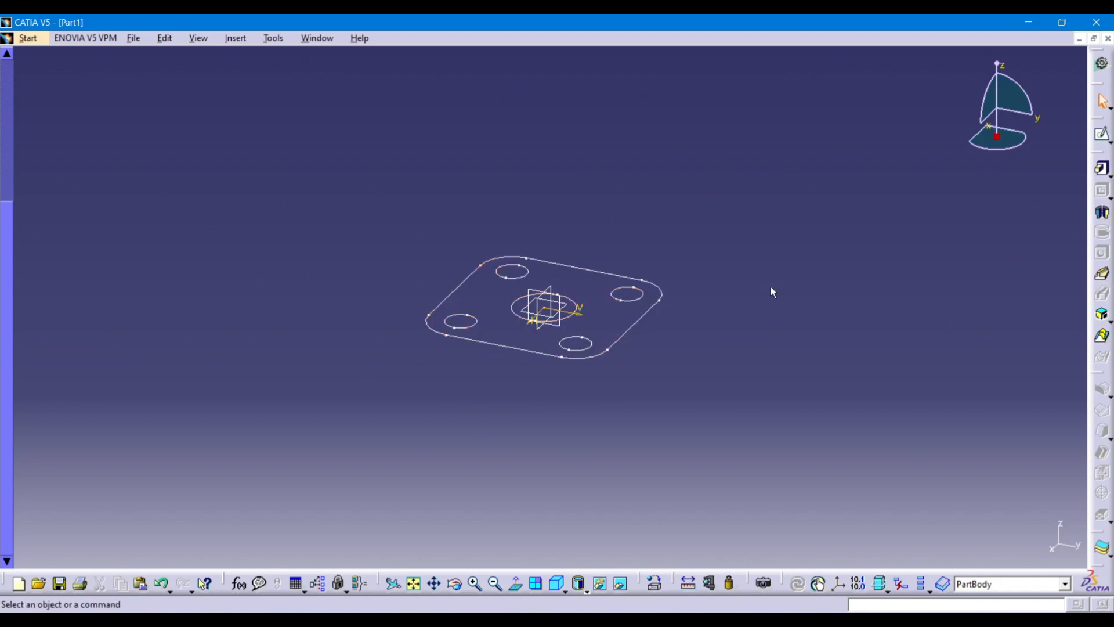
left_click(1103, 171)
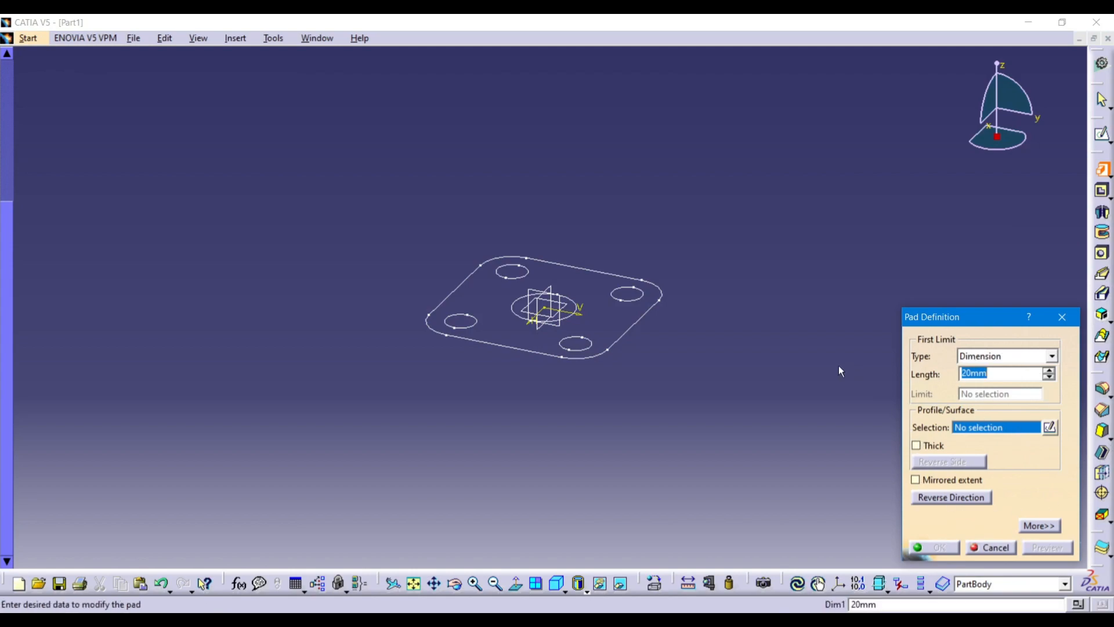
left_click(1049, 427)
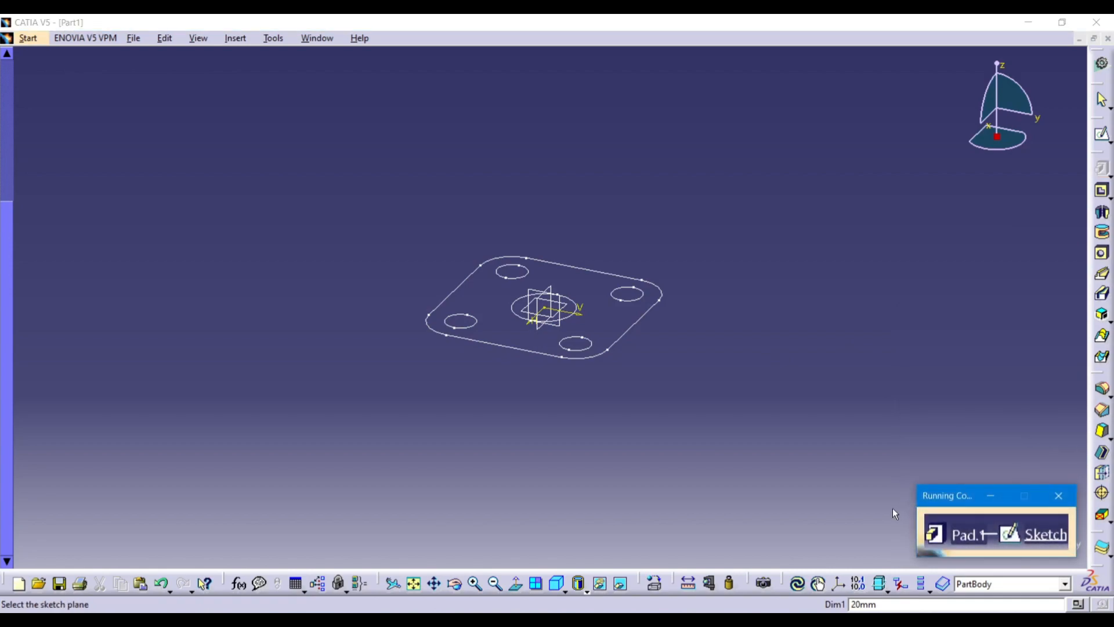
left_click(543, 354)
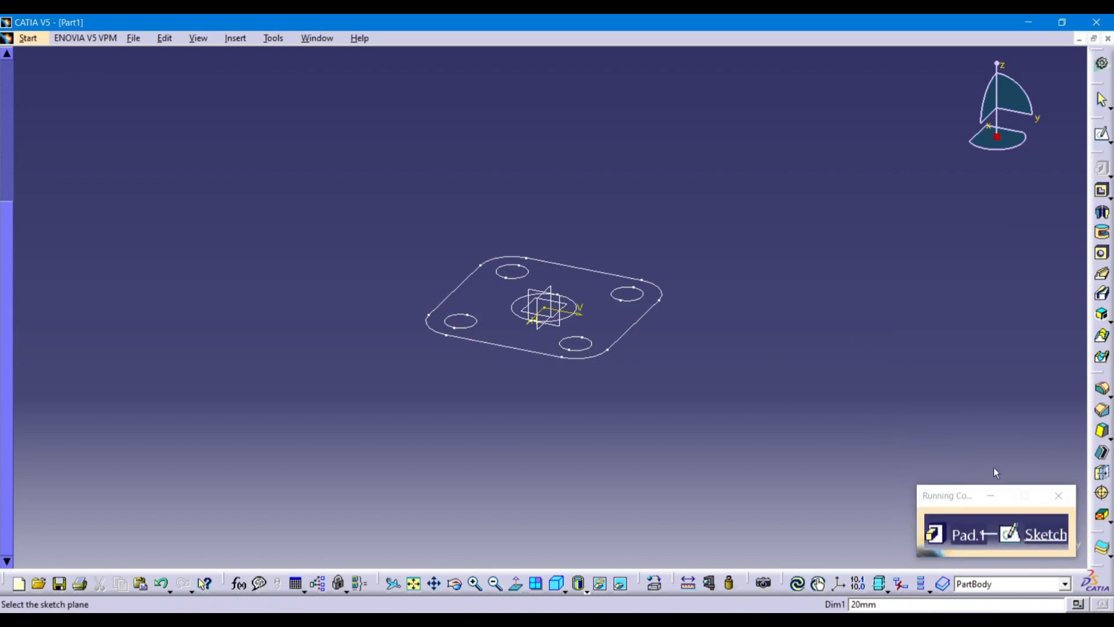
left_click(1058, 495)
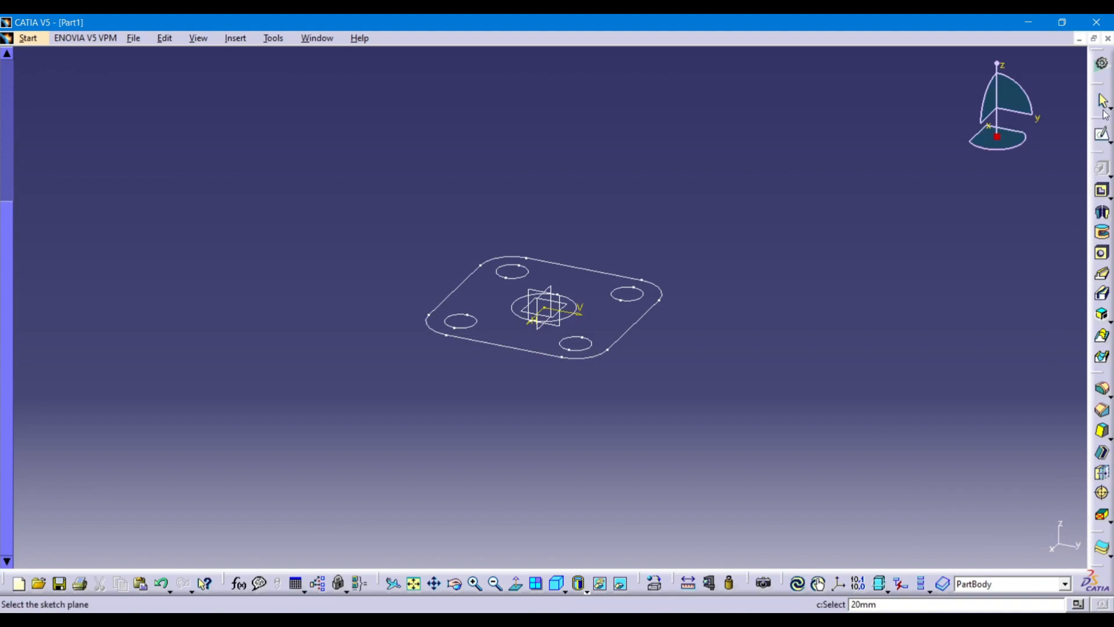
left_click(1103, 136)
left_click(1110, 178)
left_click(1072, 192)
key("Escape")
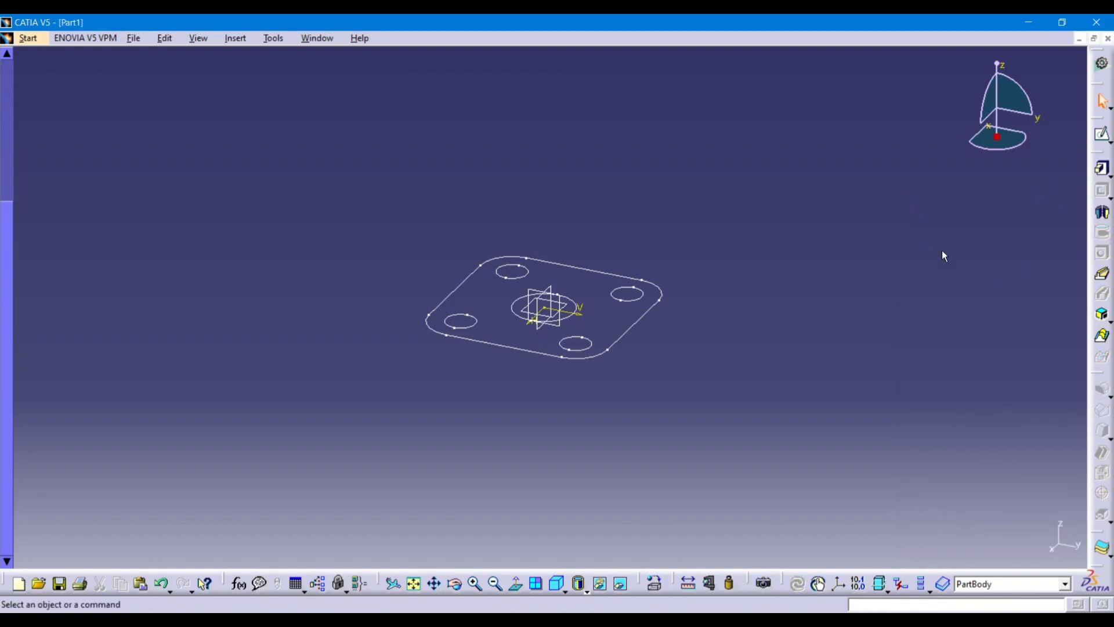
Pad the plate sketch with length 10 into a solid, then view the 6.JPG drawing.
left_click(1102, 167)
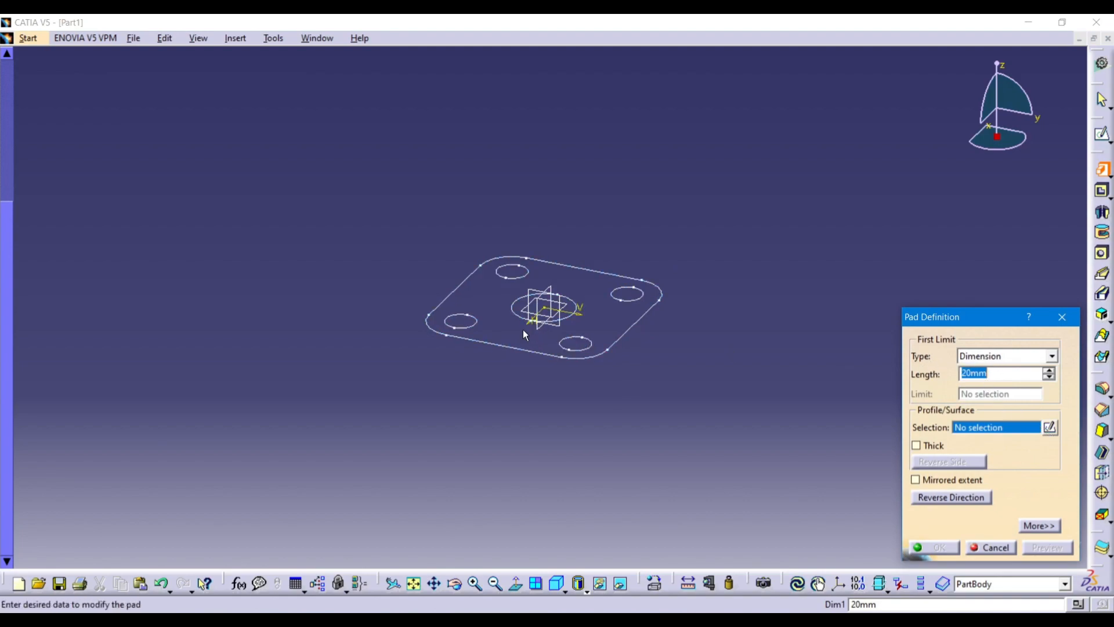
left_click(524, 353)
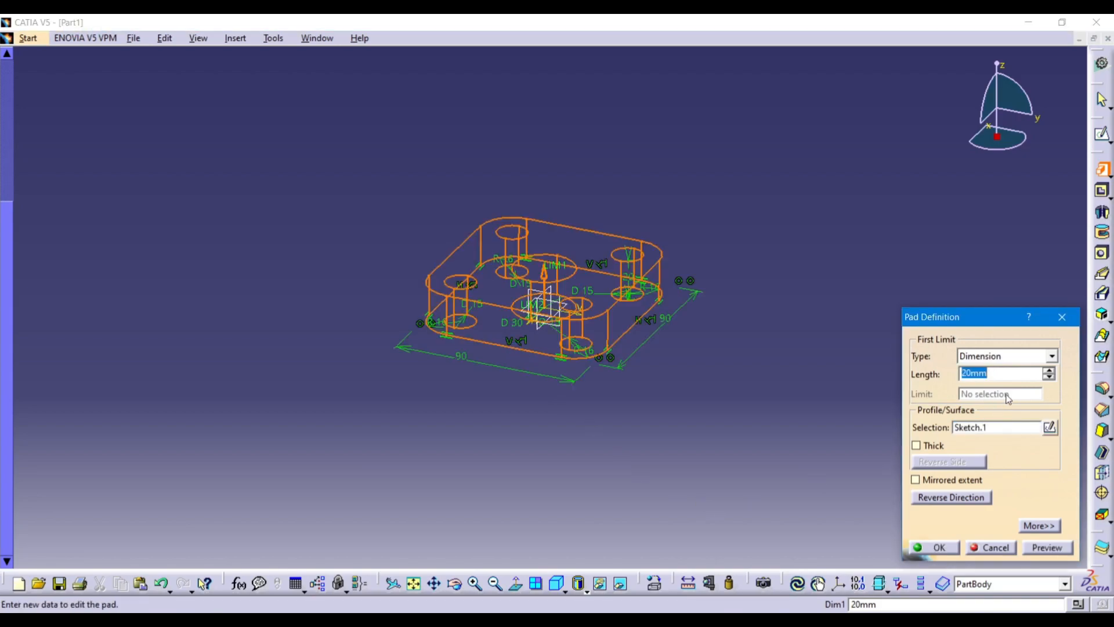
type("10")
key("Return")
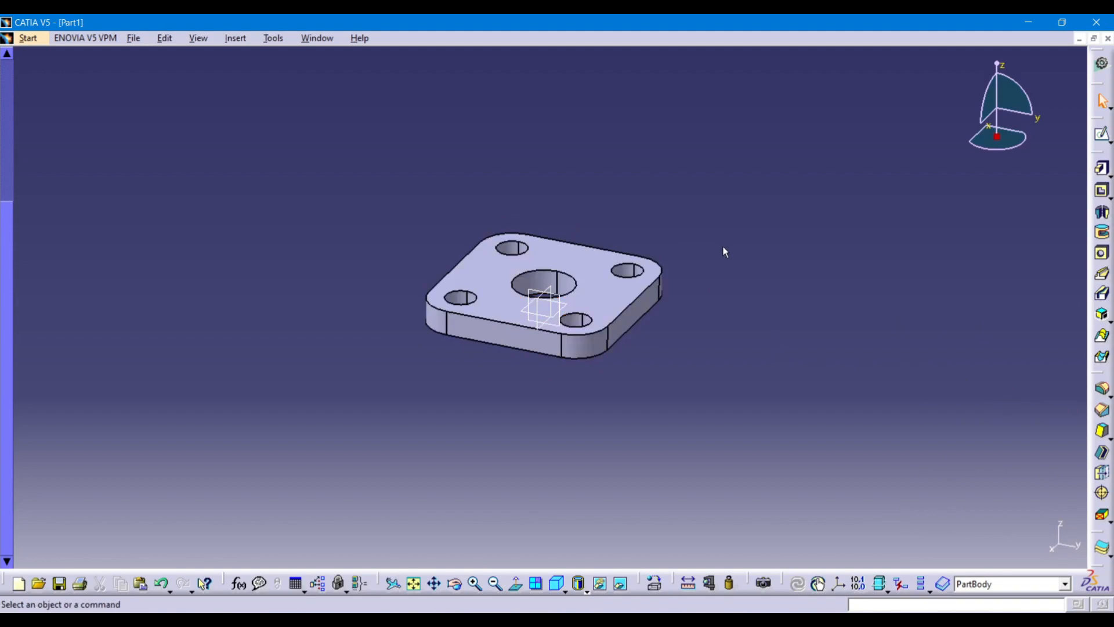
left_click(694, 620)
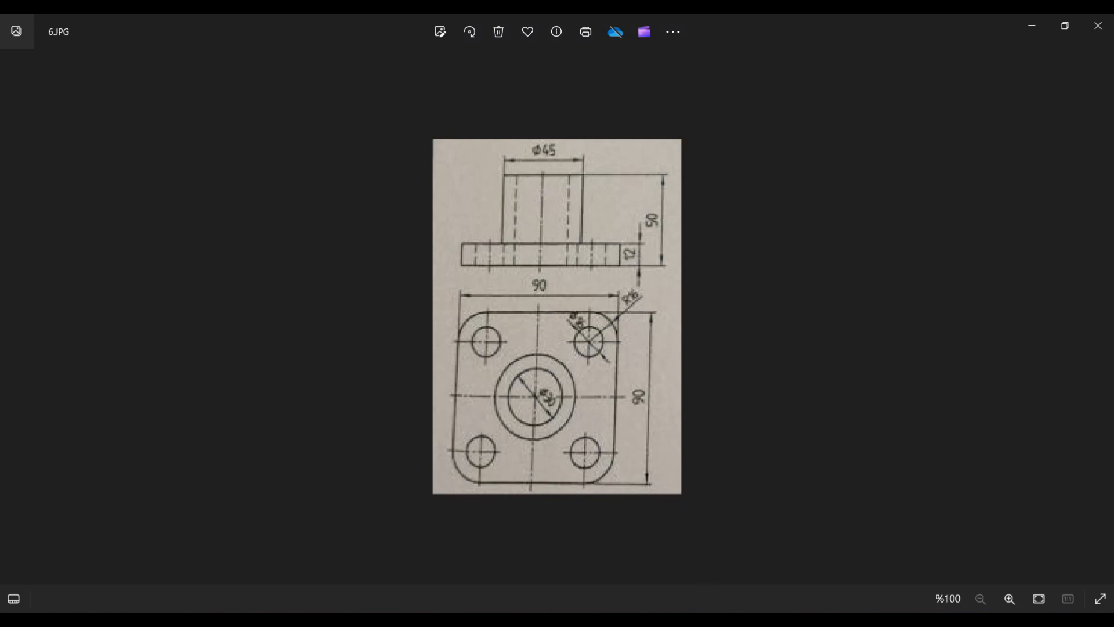
Start a new sketch on the plate's top face and centre the plate in the view.
left_click(703, 616)
left_click(587, 271)
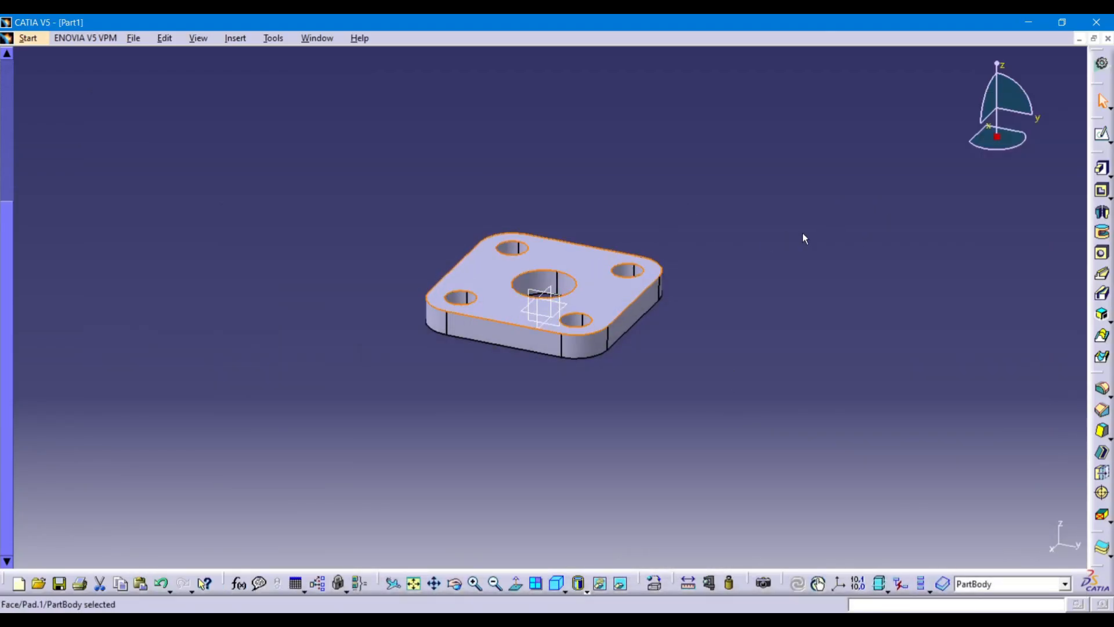
left_click(1101, 134)
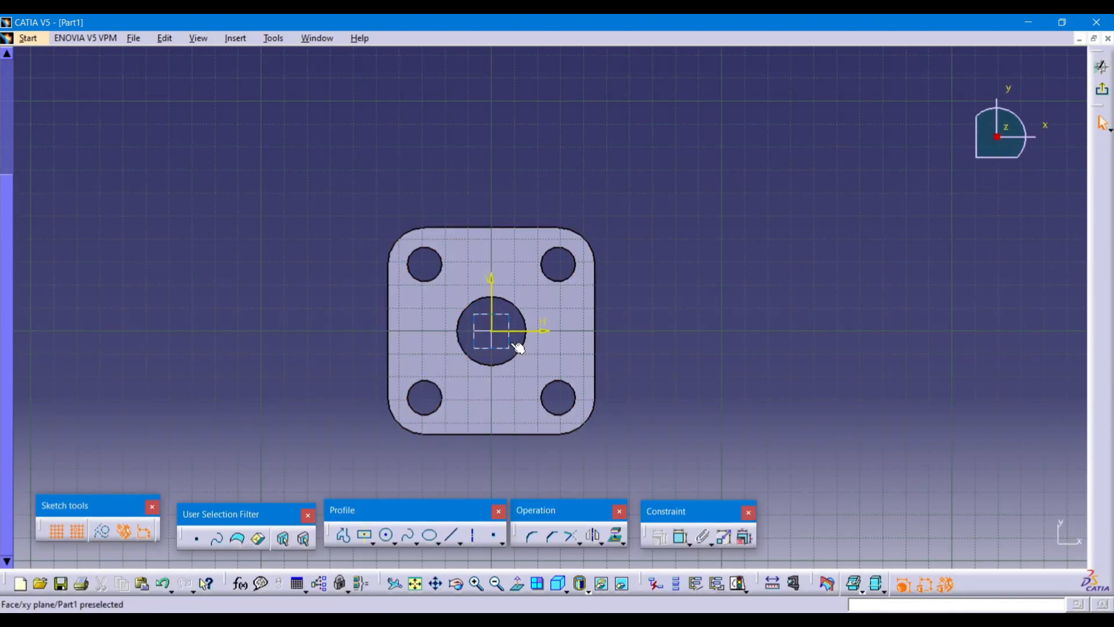
mouse_move(330, 328)
middle_mouse_down()
mouse_move(435, 295)
mouse_move(422, 326)
mouse_move(422, 308)
mouse_move(354, 323)
mouse_move(323, 296)
mouse_move(378, 330)
middle_mouse_up()
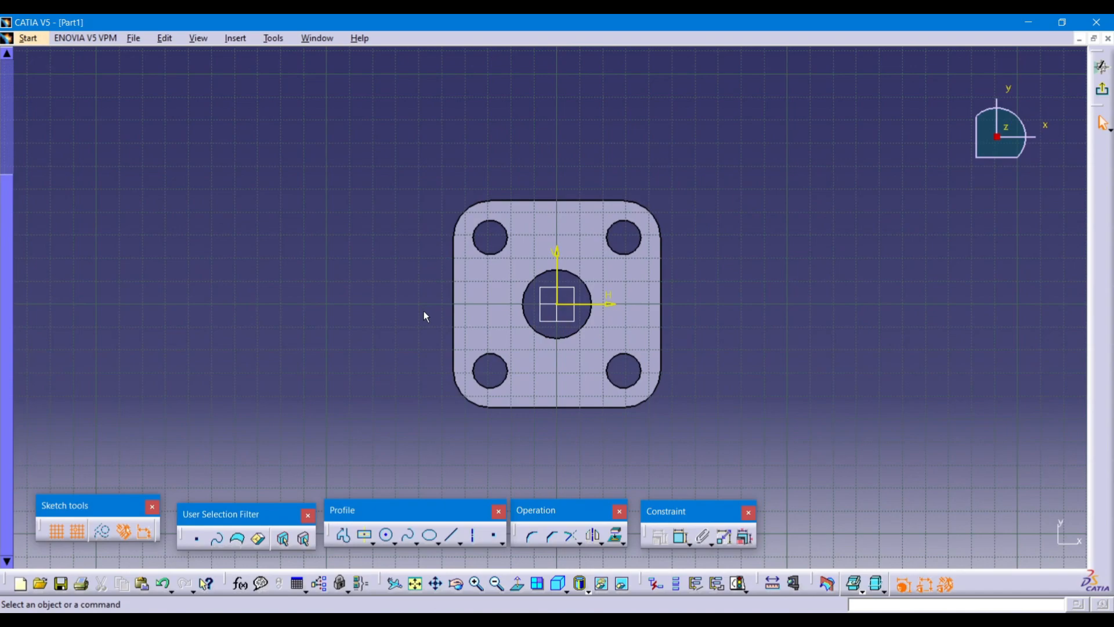
Draw two circles centred on the sketch origin.
left_click(387, 535)
left_click(560, 311)
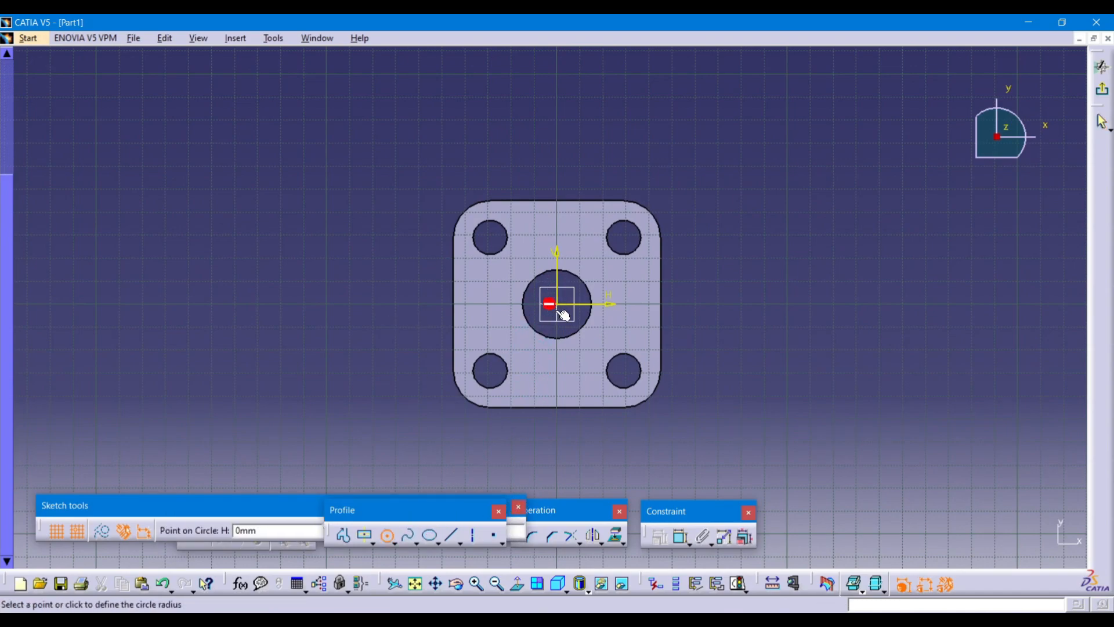
left_click(578, 370)
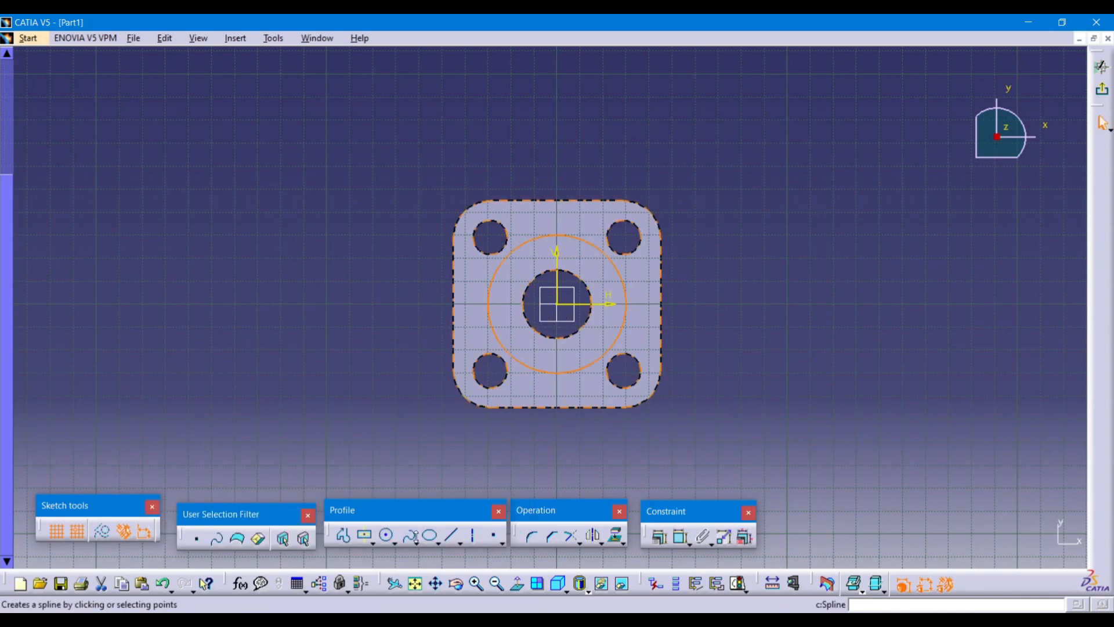
left_click(387, 535)
left_click(560, 307)
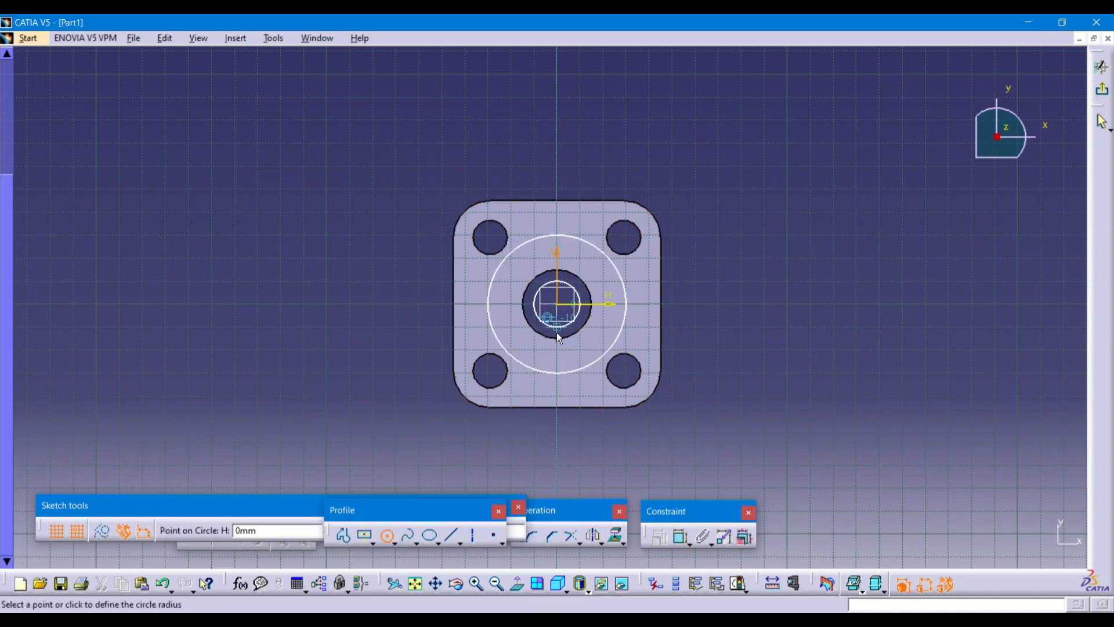
left_click(564, 348)
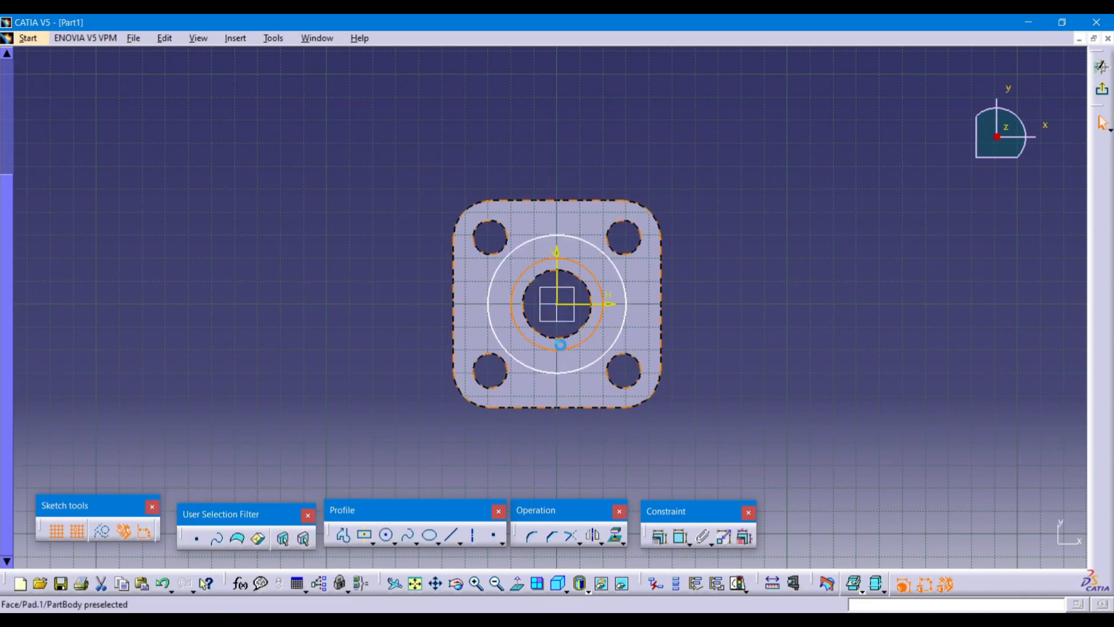
Dimension the inner circle's diameter to 30 mm.
left_click(681, 537)
left_click(685, 310)
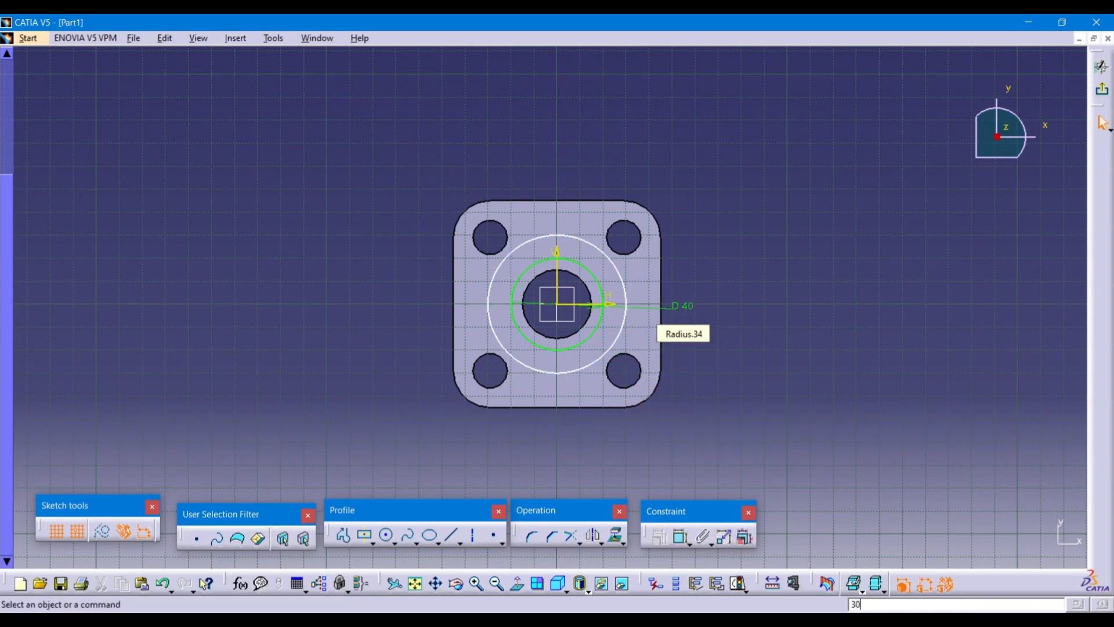
double_click(682, 308)
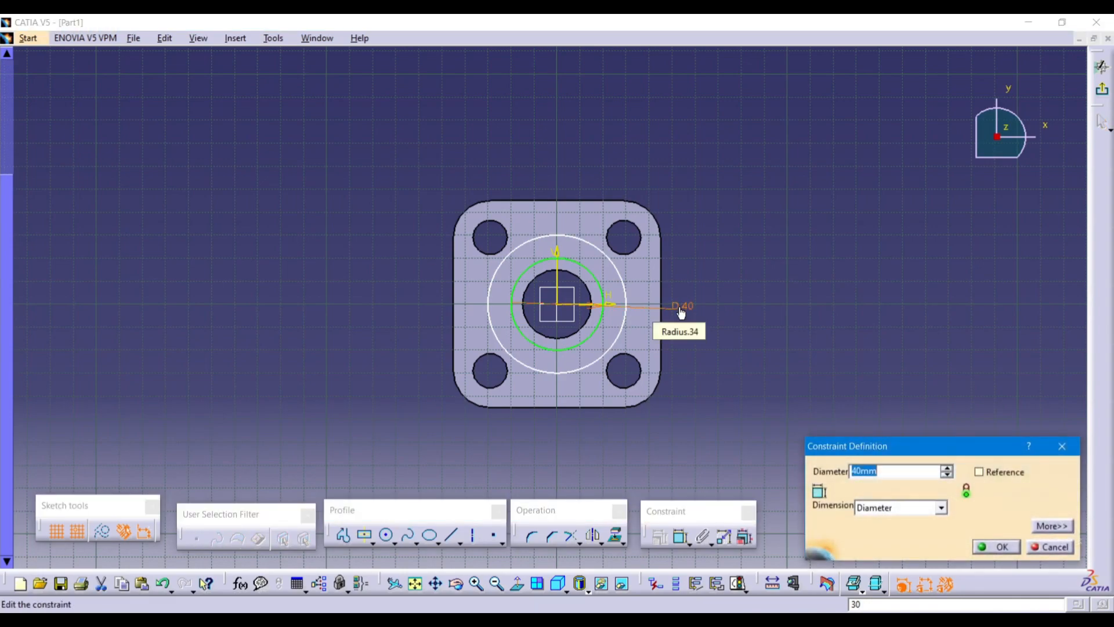
type("30")
key("Return")
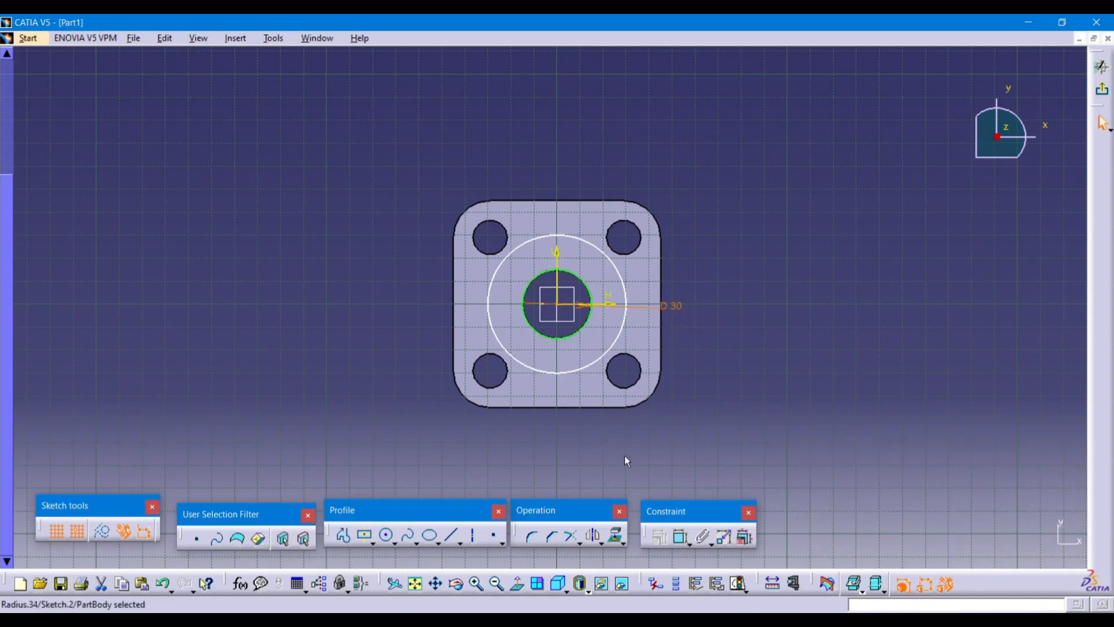
Dimension the outer circle's diameter to 45 mm and exit the Sketcher.
left_click(680, 533)
left_click(620, 328)
left_click(669, 347)
left_click(693, 622)
left_click(694, 622)
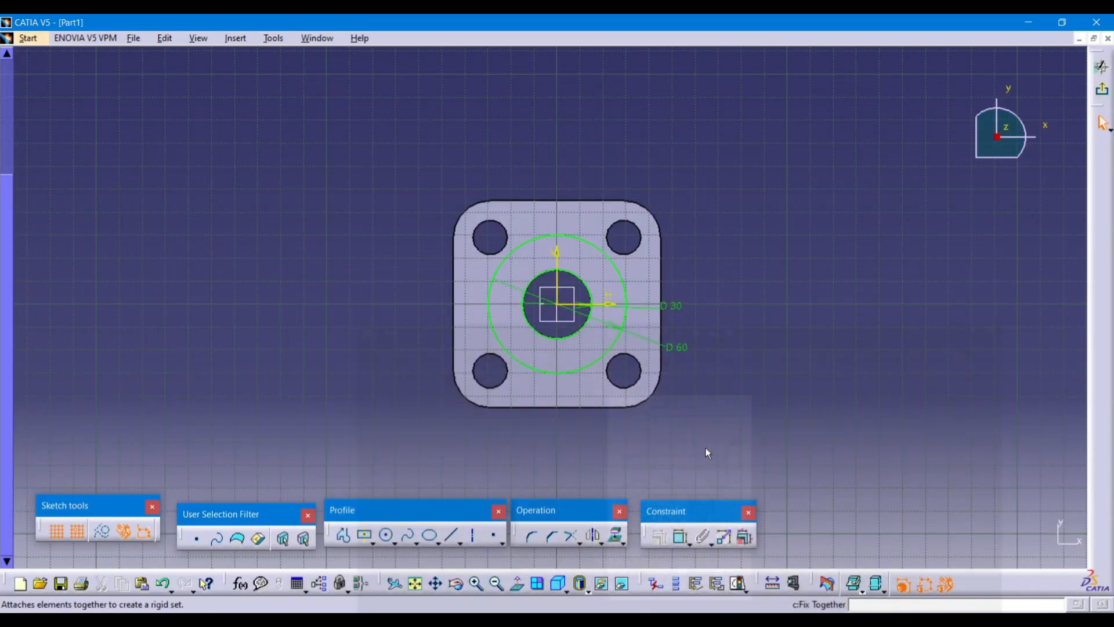
double_click(682, 350)
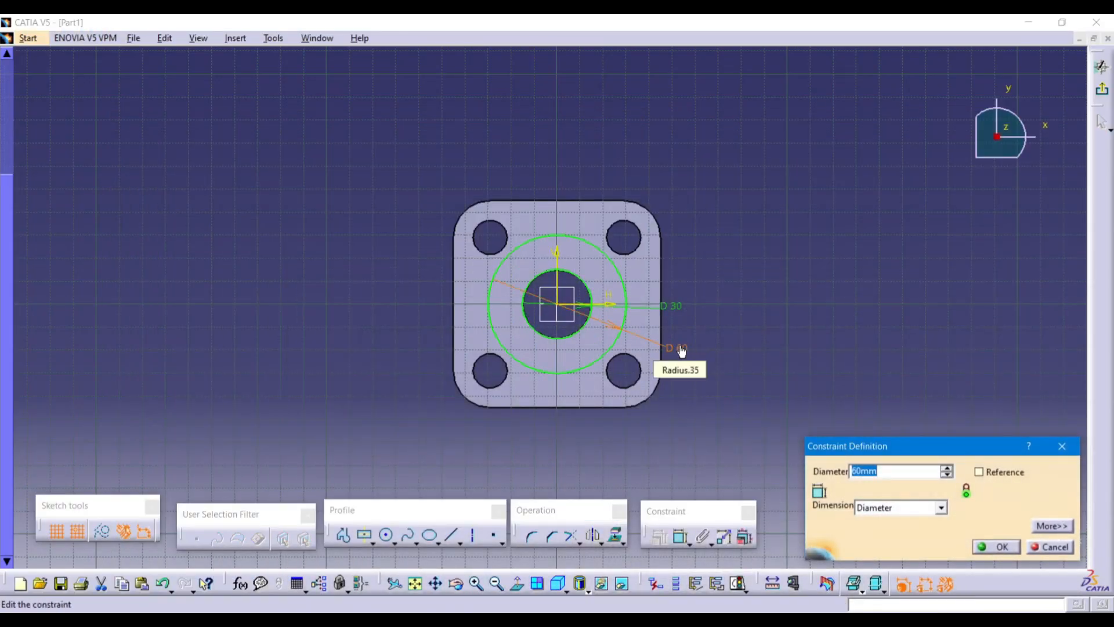
type("45")
key("Return")
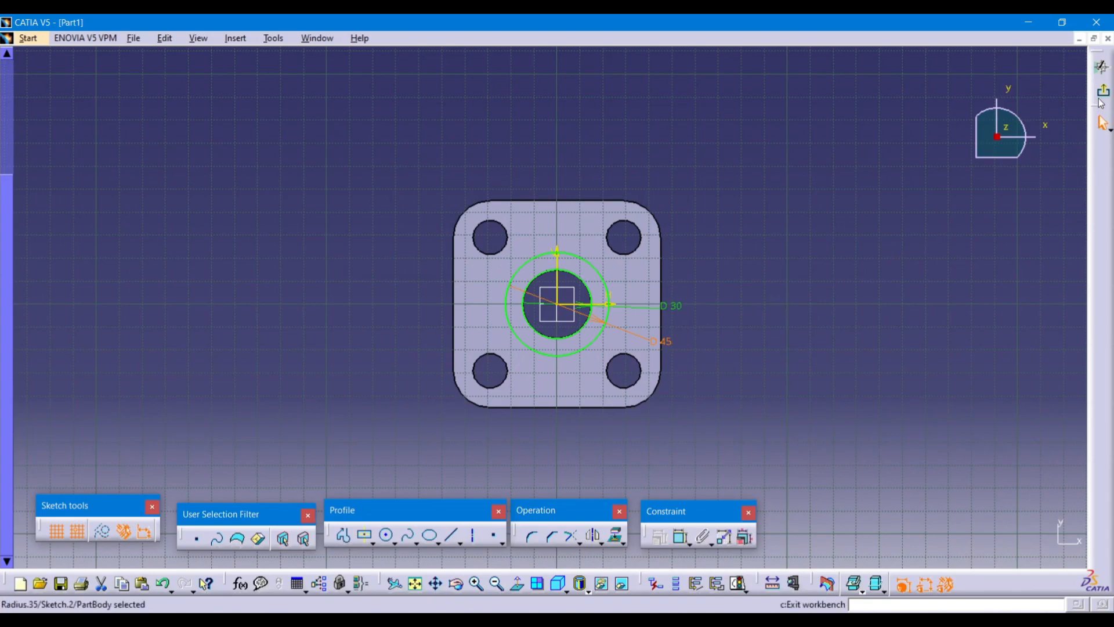
left_click(1101, 67)
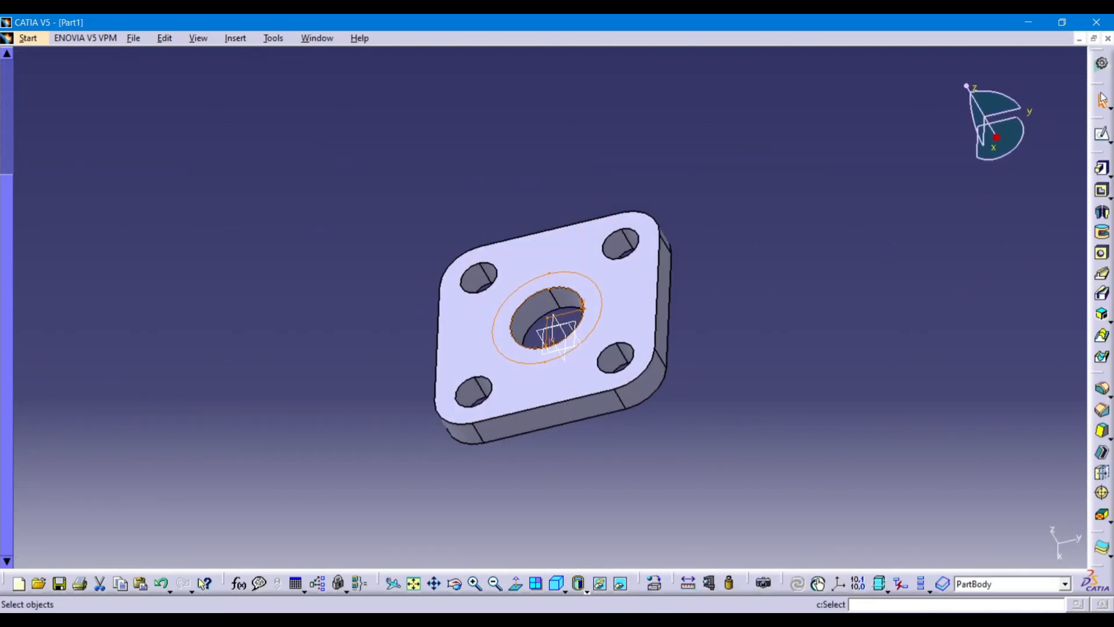
Pad Sketch.2 by 38 mm to form the hollow boss, then deselect it.
left_click(1102, 170)
left_click(713, 621)
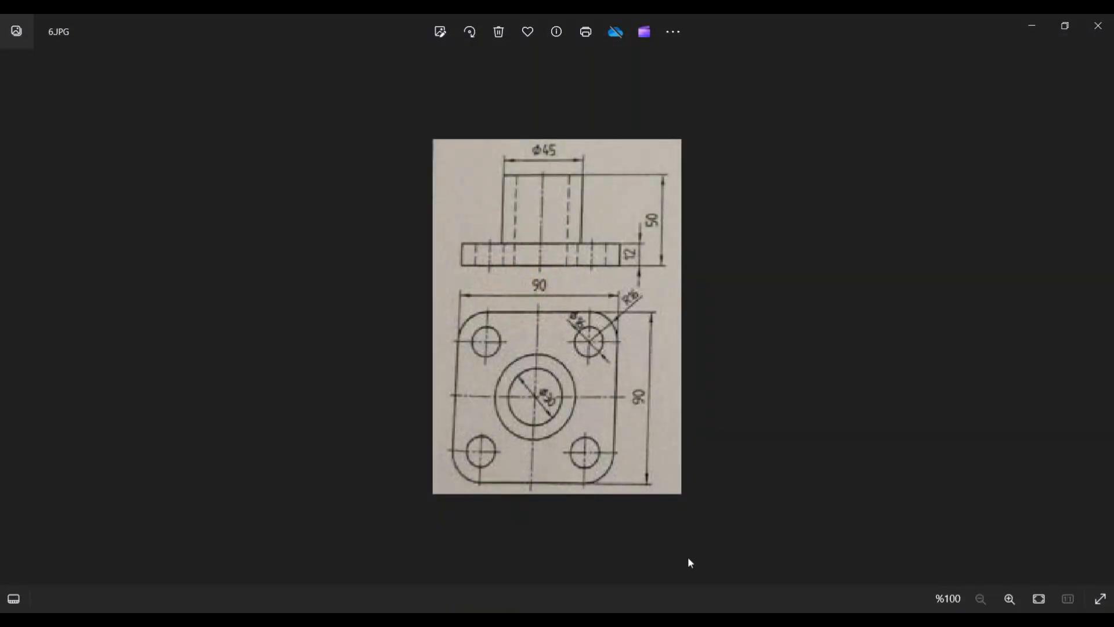
left_click(713, 620)
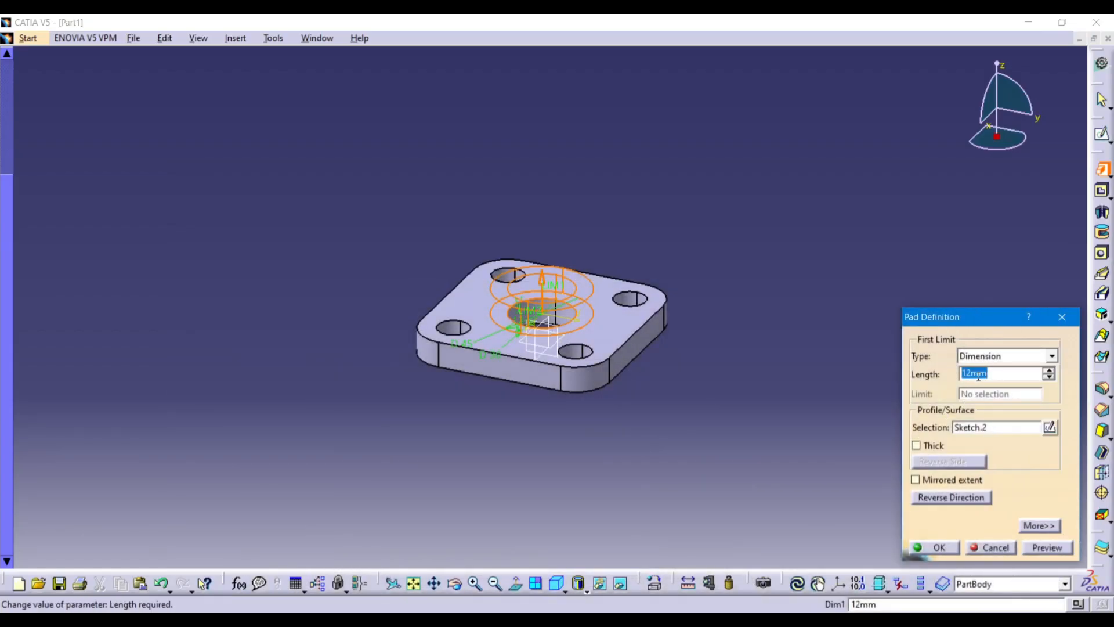
type("38")
key("Return")
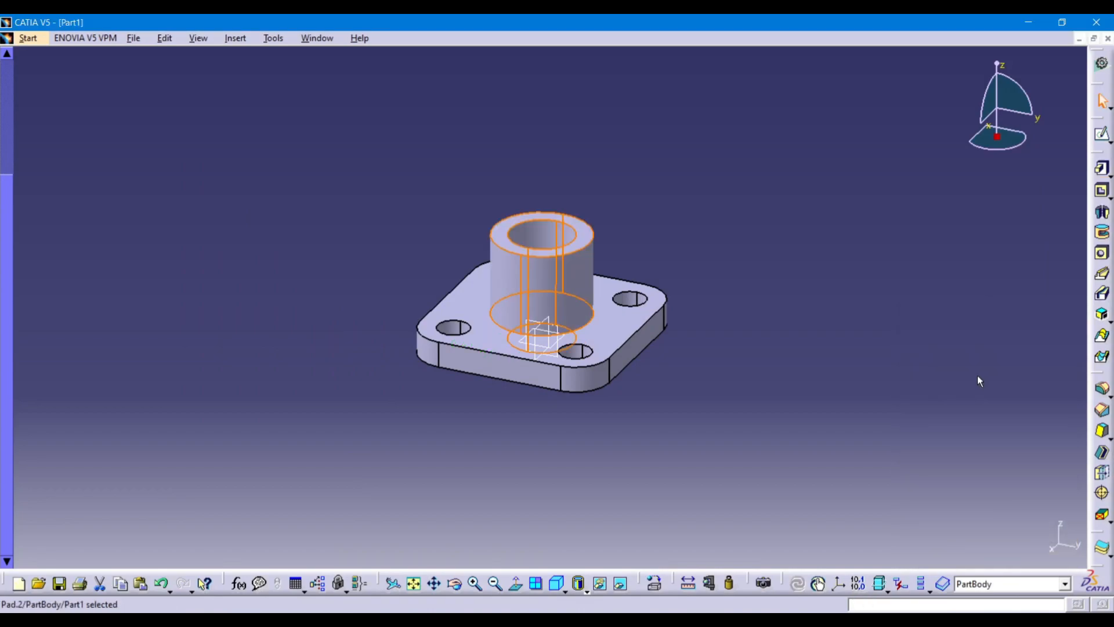
left_click(893, 394)
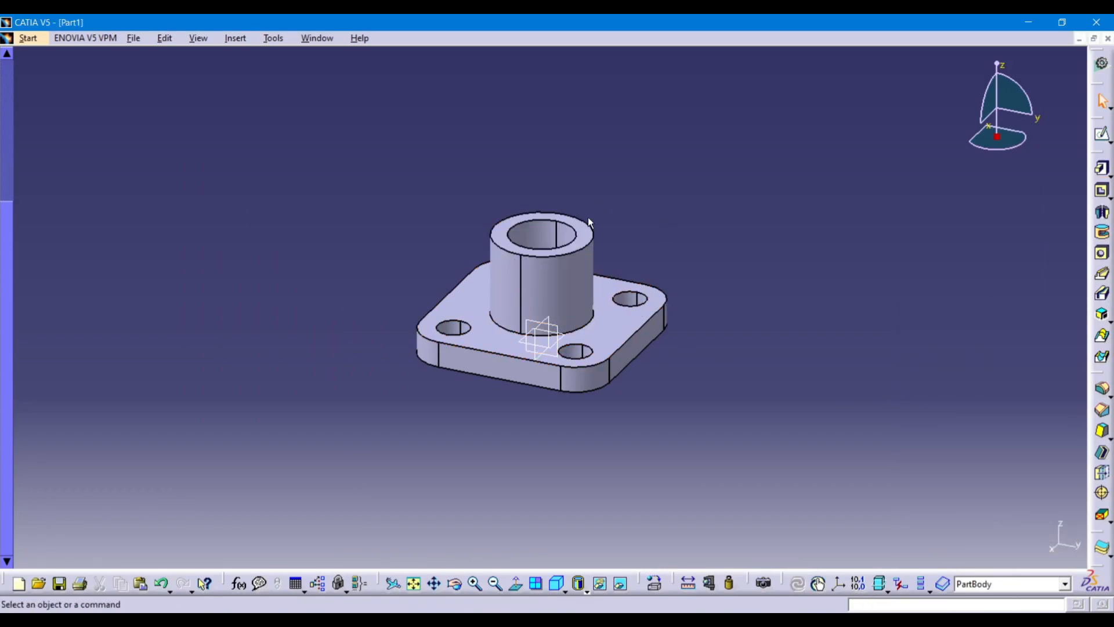
middle_click_drag(532, 256, 532, 216)
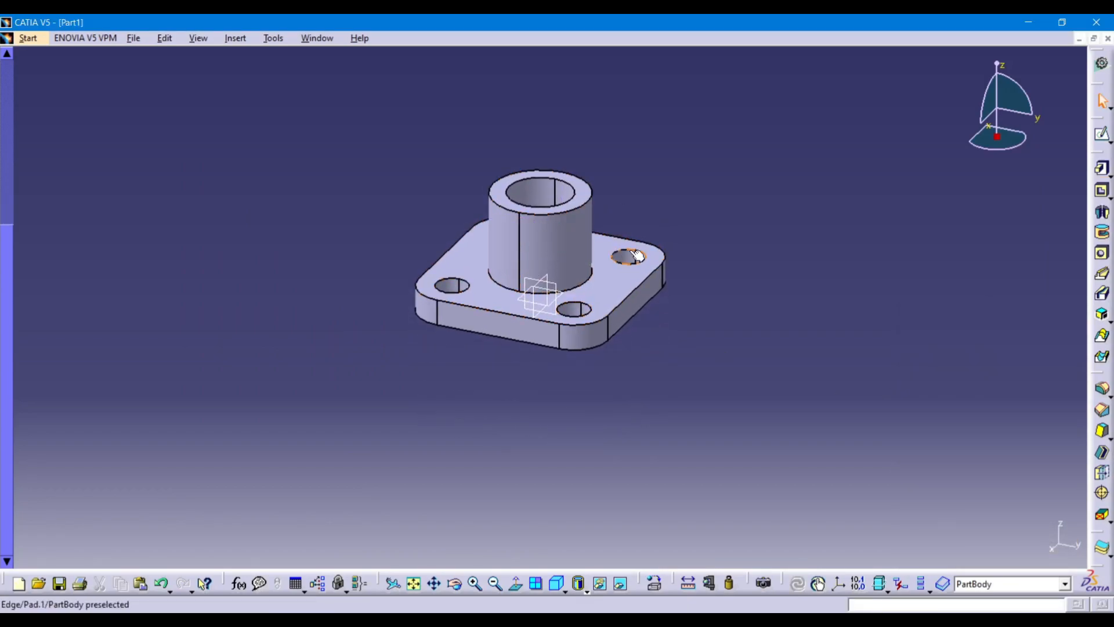
middle_click_drag(707, 220, 704, 261)
middle_click_drag(694, 343, 716, 301)
middle_click(715, 296)
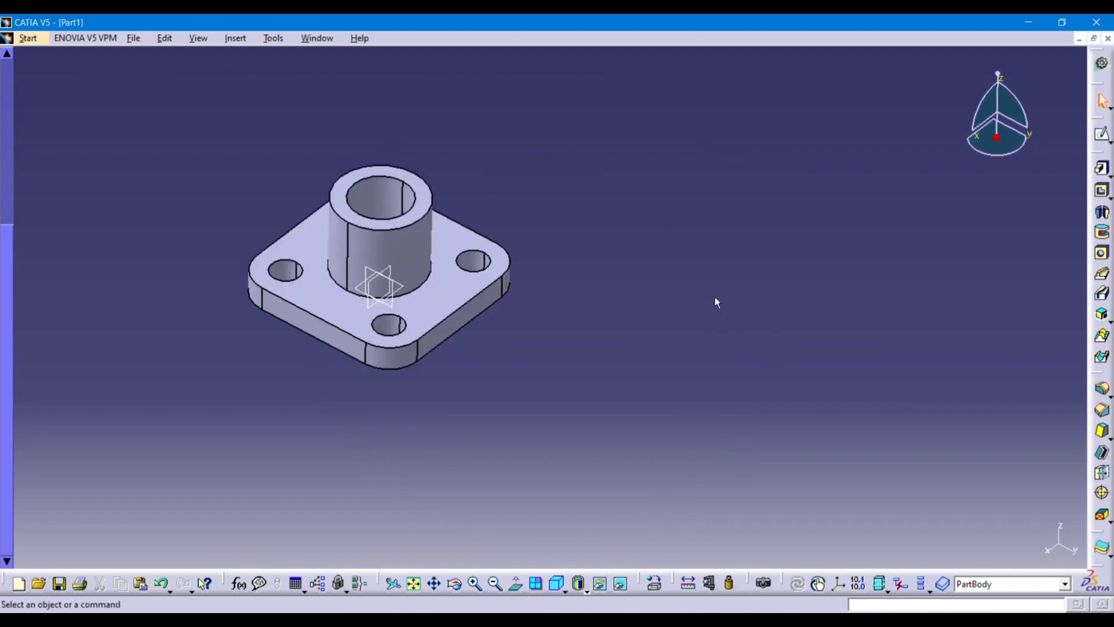
middle_click_drag(339, 283, 499, 296)
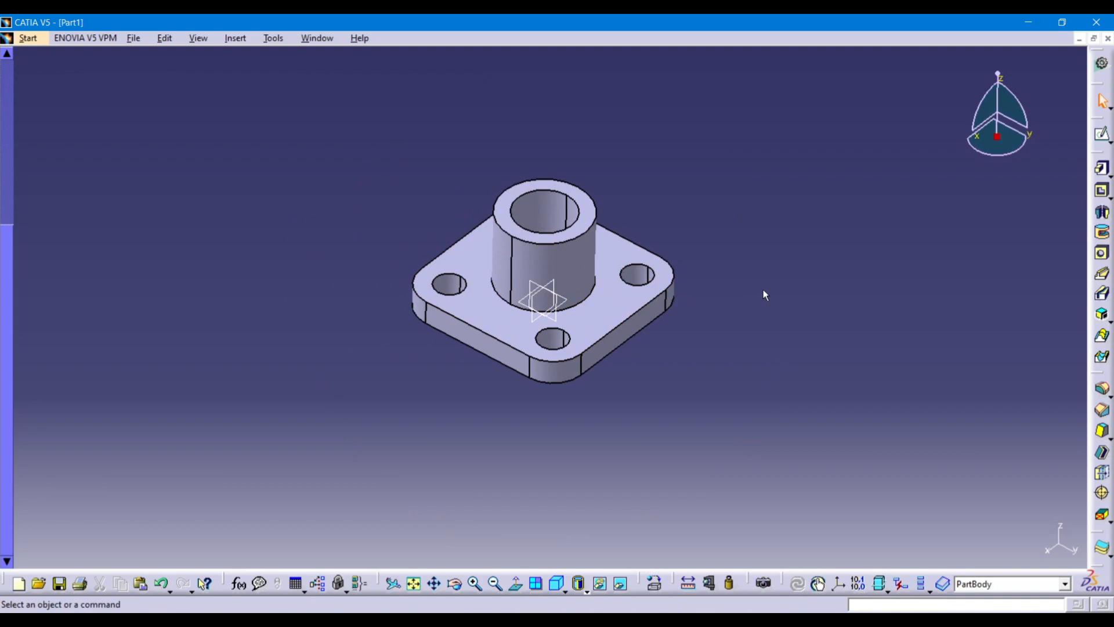
mouse_move(763, 293)
middle_mouse_down()
mouse_move(756, 259)
mouse_move(750, 355)
mouse_move(857, 321)
mouse_move(759, 298)
mouse_move(696, 331)
mouse_move(749, 292)
middle_mouse_up()
middle_click_drag(698, 337, 580, 325)
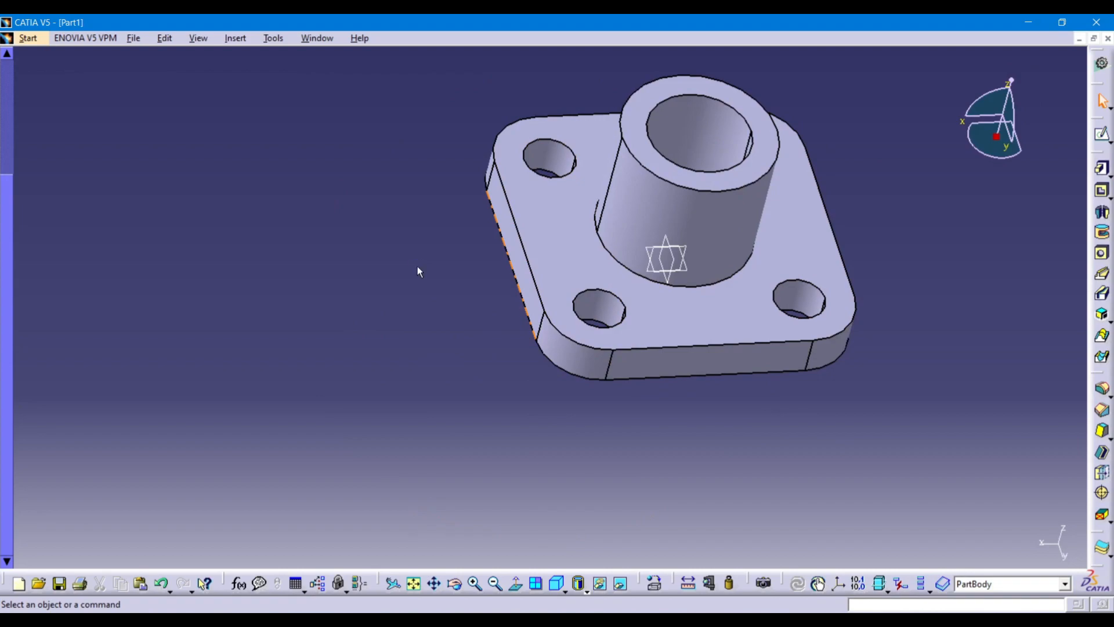
middle_click_drag(415, 279, 355, 381)
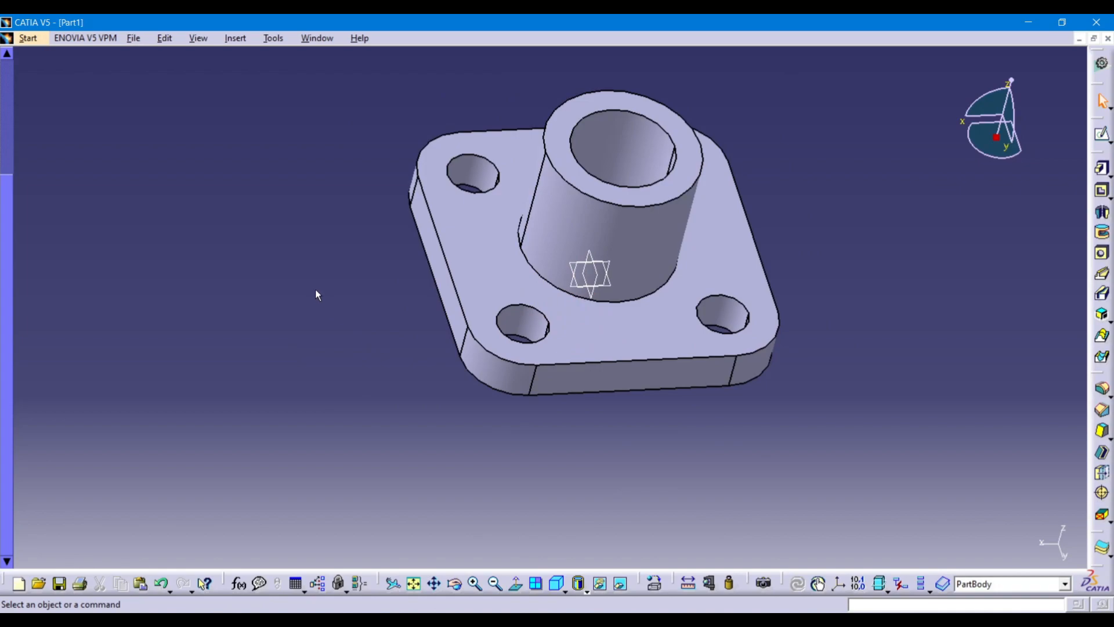
middle_click_drag(315, 286, 331, 229)
middle_click_drag(632, 401, 540, 301)
right_click(538, 300)
left_click(580, 345)
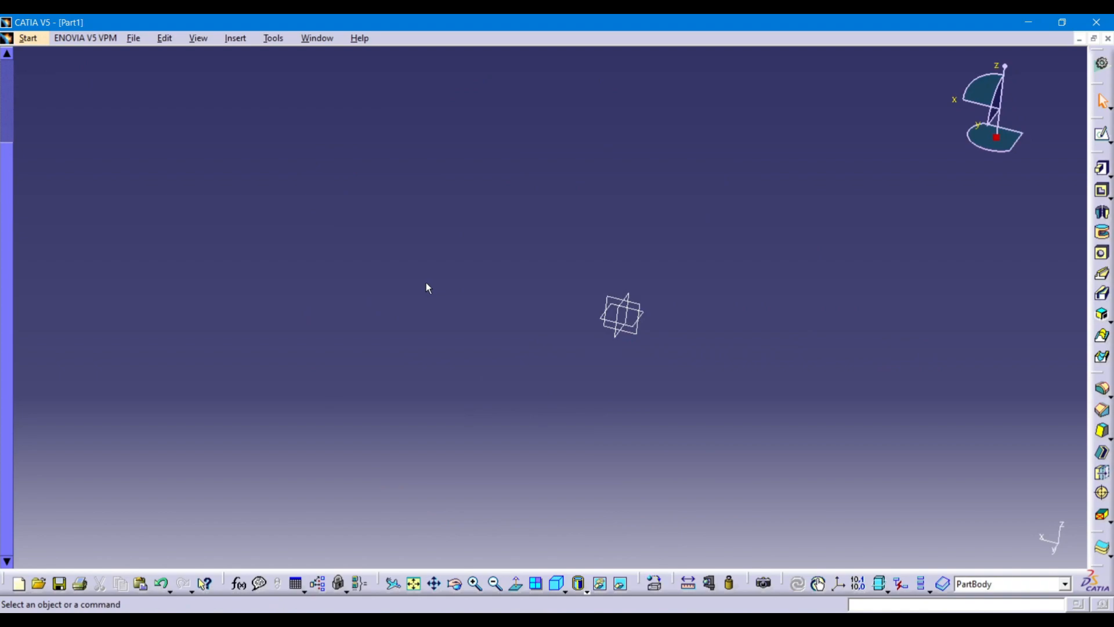
key("ctrl+z")
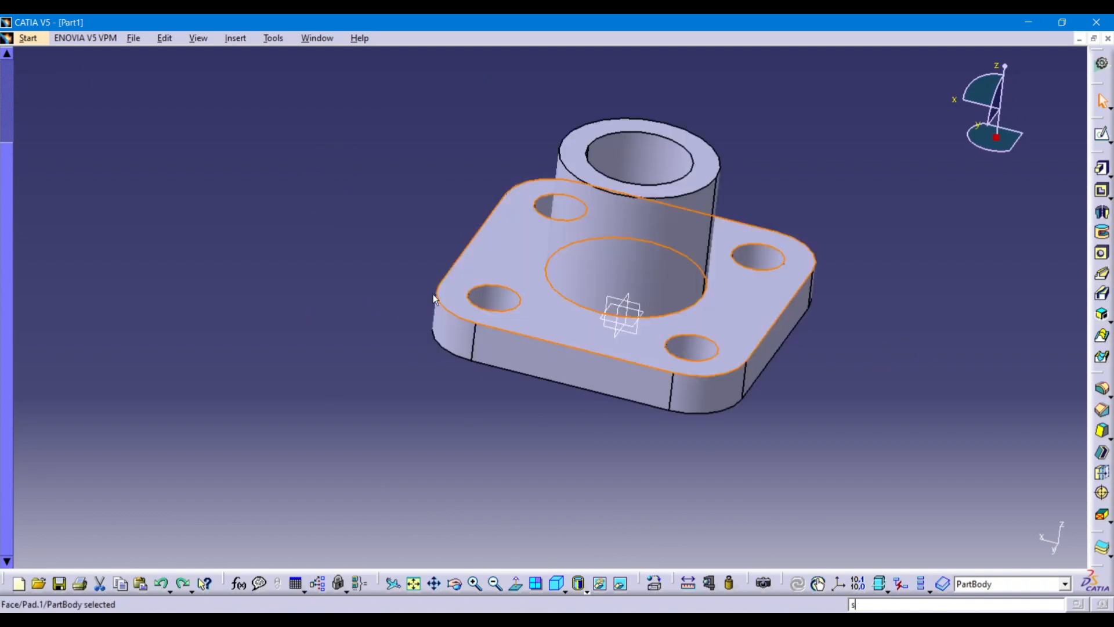
middle_click_drag(434, 214, 451, 353)
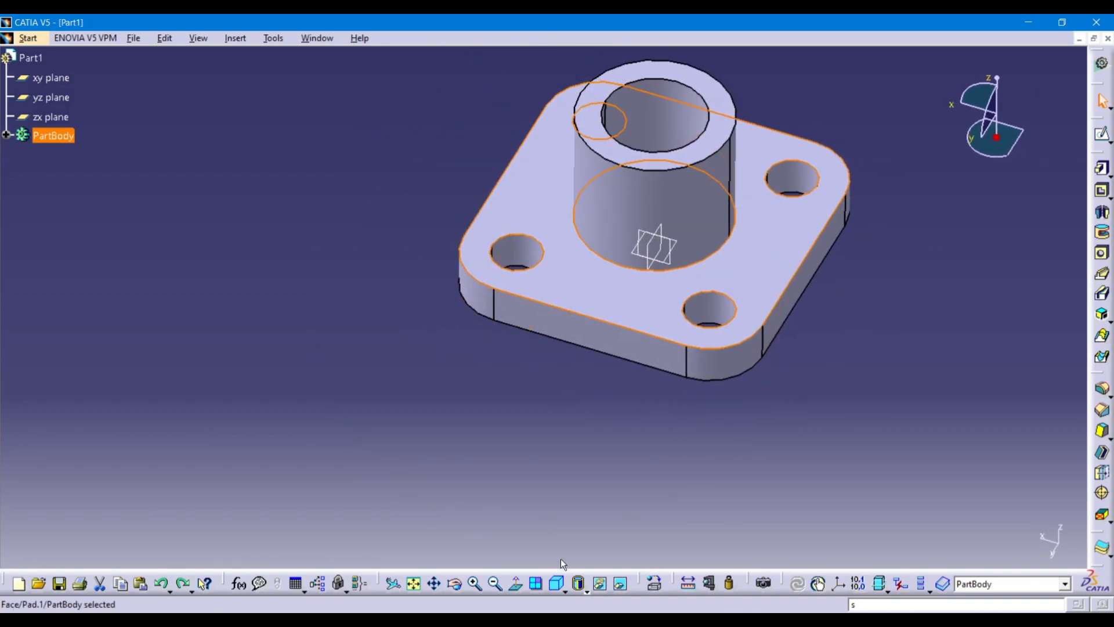
Check the flange in the front view and pan it back into the centre.
left_click(562, 588)
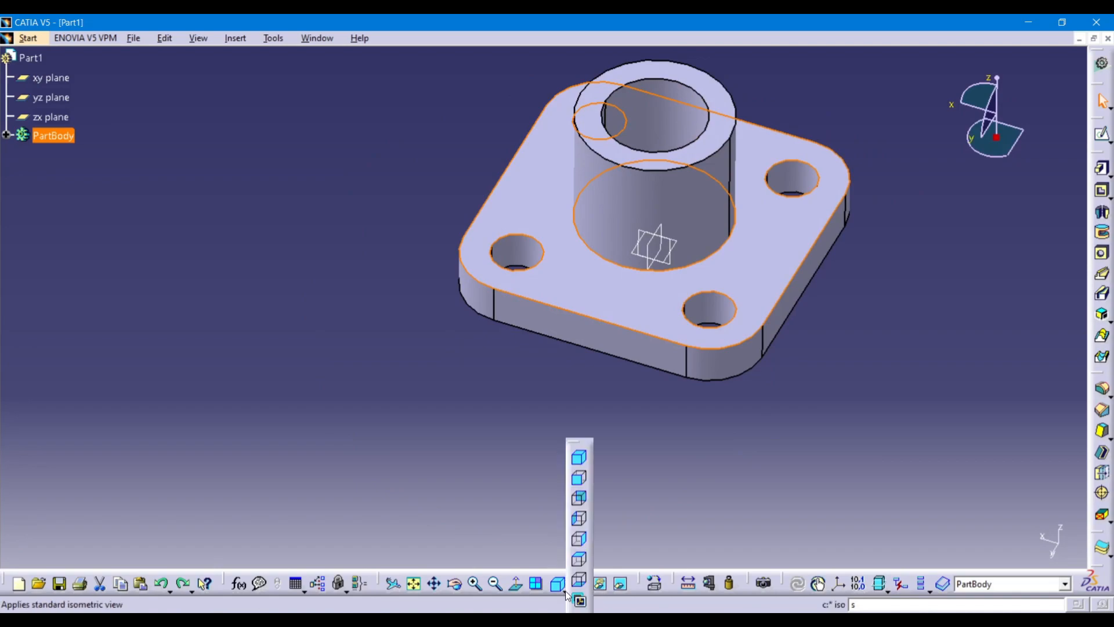
left_click(581, 459)
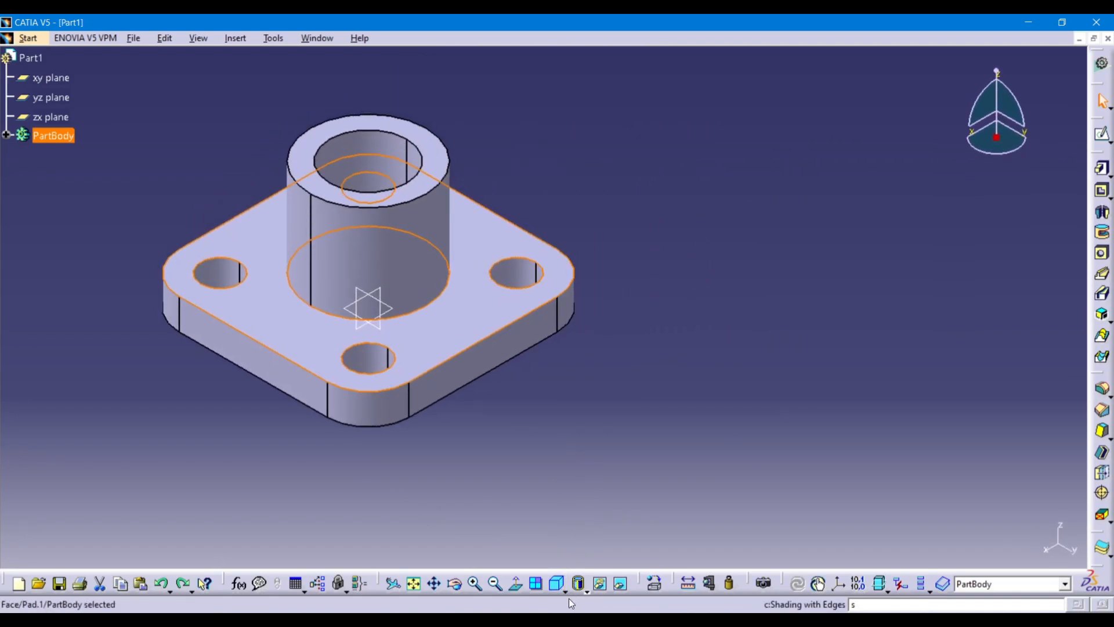
left_click(564, 588)
left_click(580, 476)
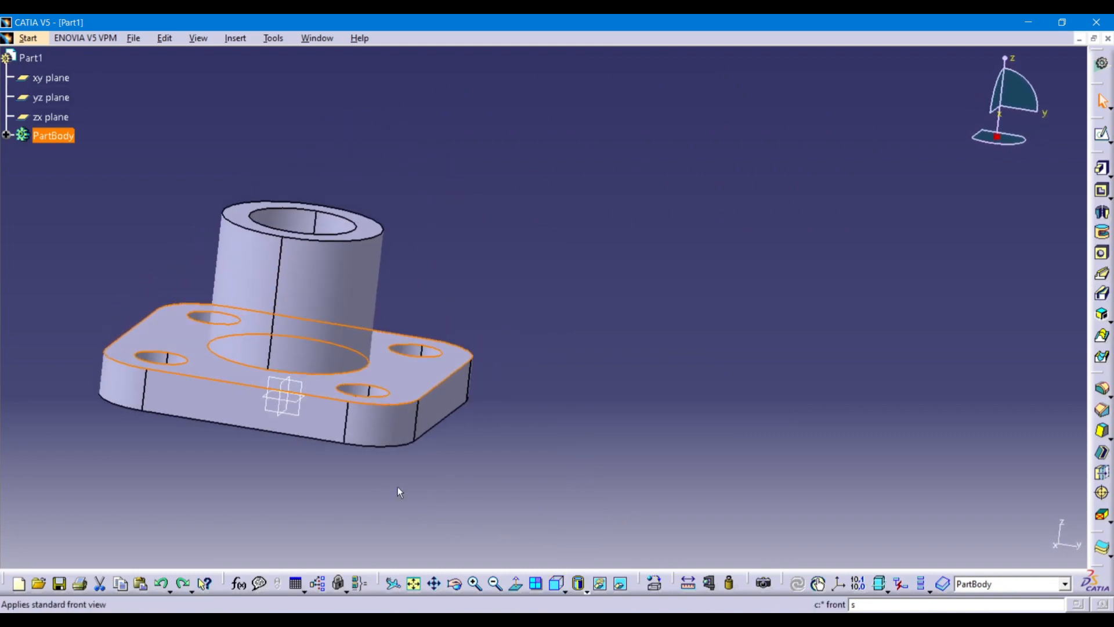
scroll(254, 476, "up", 4)
scroll(160, 452, "down", 3)
middle_click_drag(412, 425, 691, 372)
middle_click(585, 426)
middle_click(585, 426)
middle_click_drag(586, 199, 636, 407)
Switch to the isometric view, centre the part and clear the selection.
left_click(558, 584)
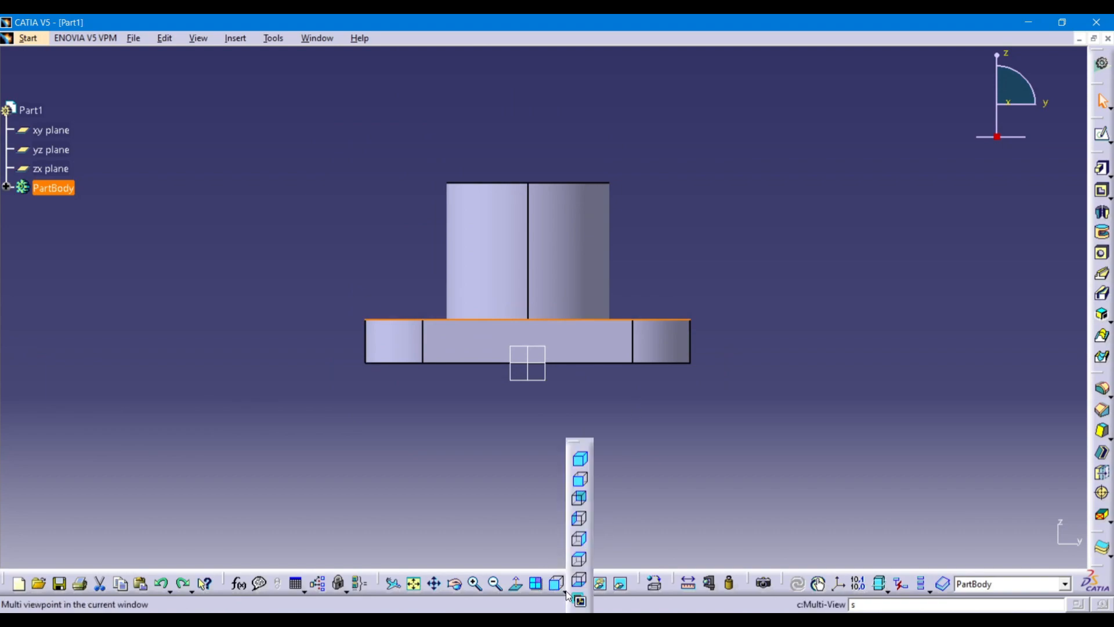
left_click(579, 459)
middle_click_drag(686, 381, 553, 463)
left_click(789, 462)
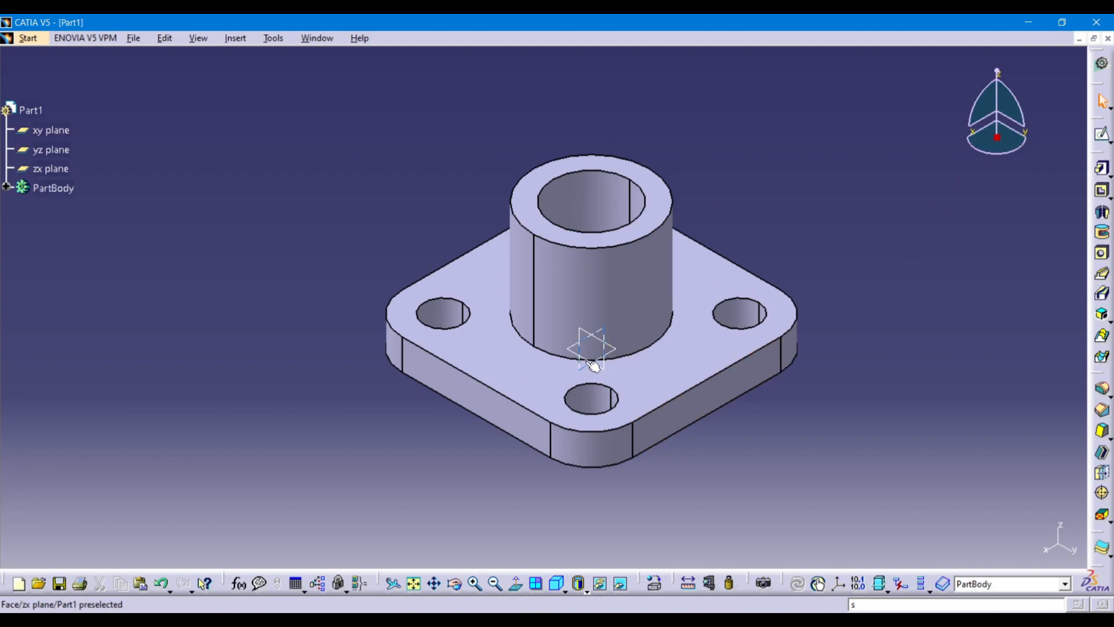
type("sh")
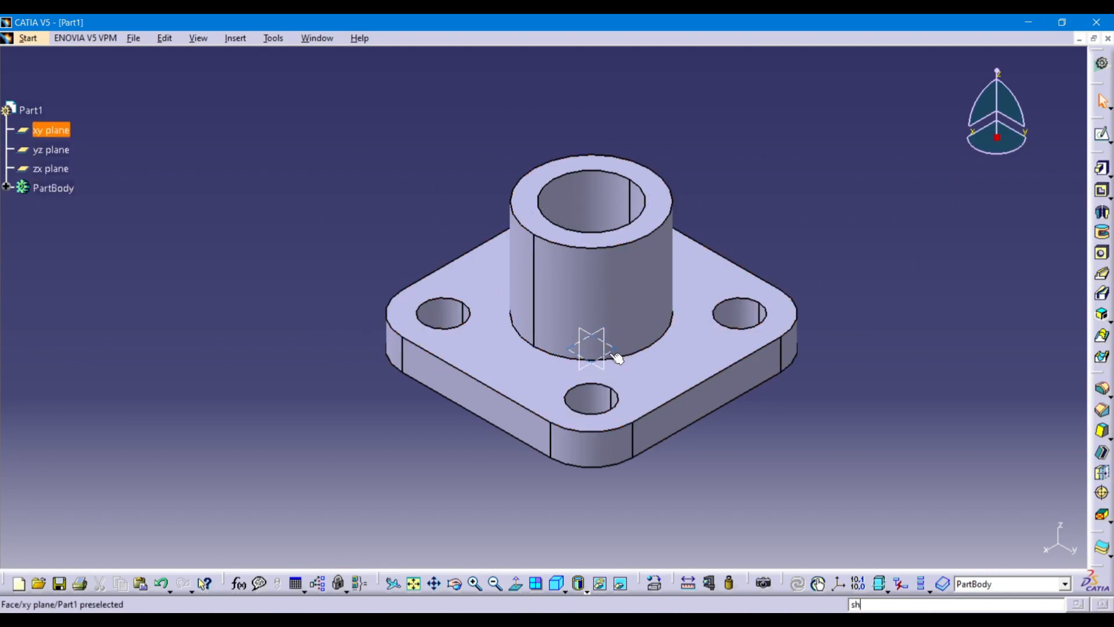
type("hhs")
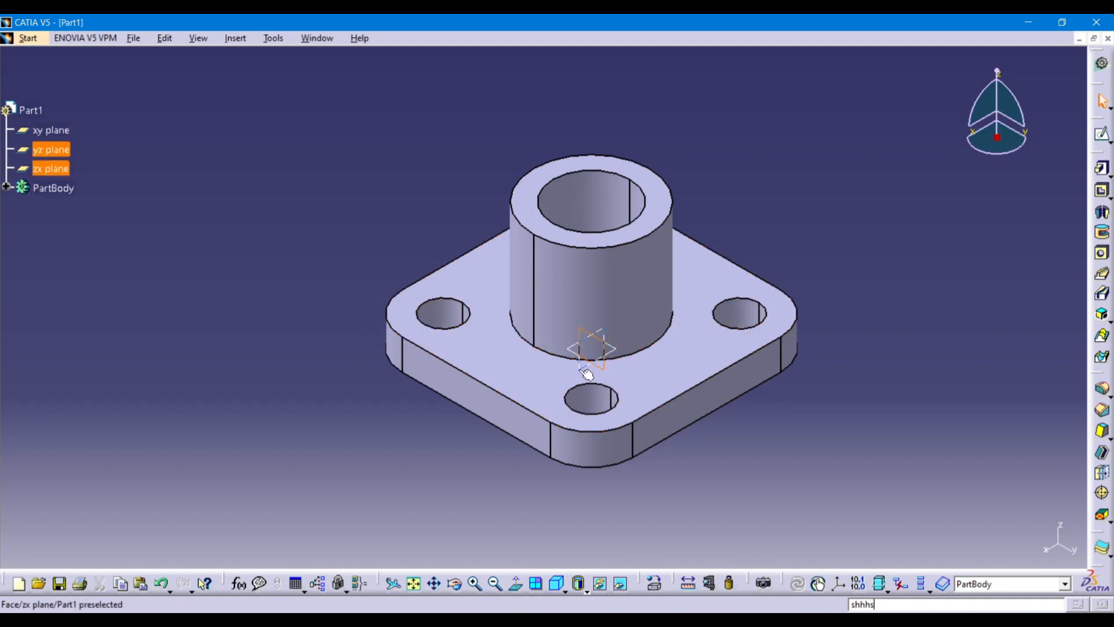
left_click(587, 374)
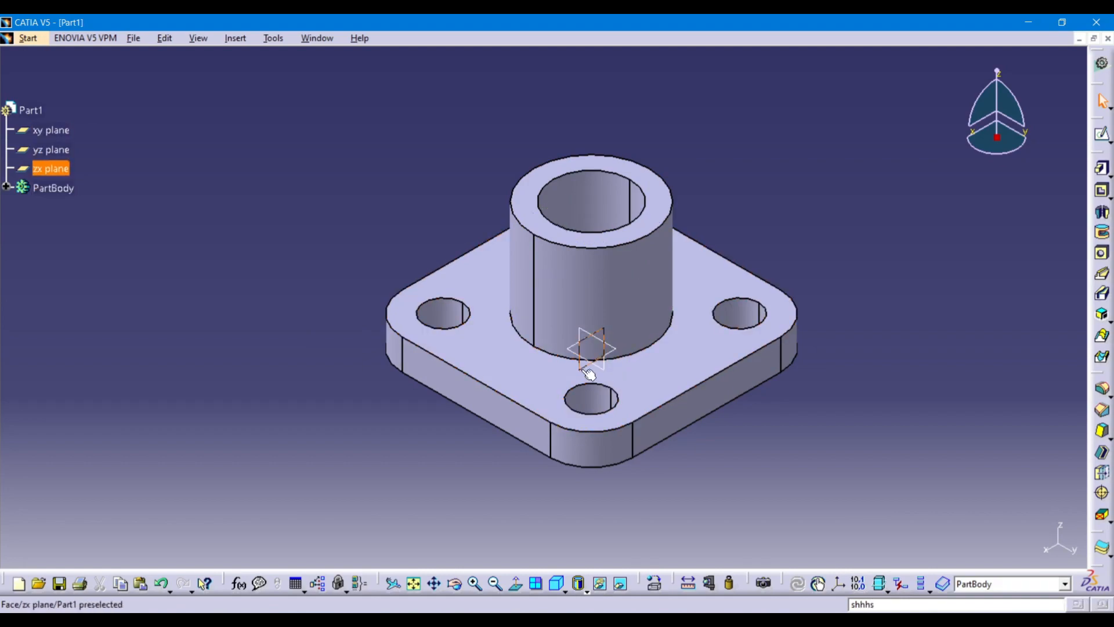
left_click(238, 300)
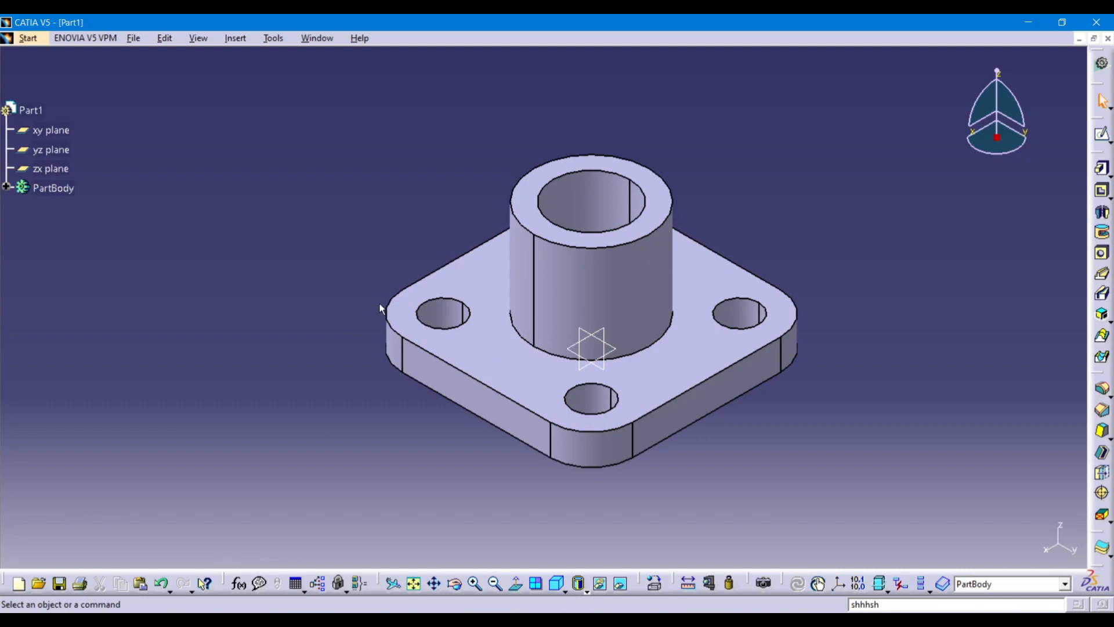
Hide the zx, xy and yz reference planes with Hide/Show.
right_click(581, 374)
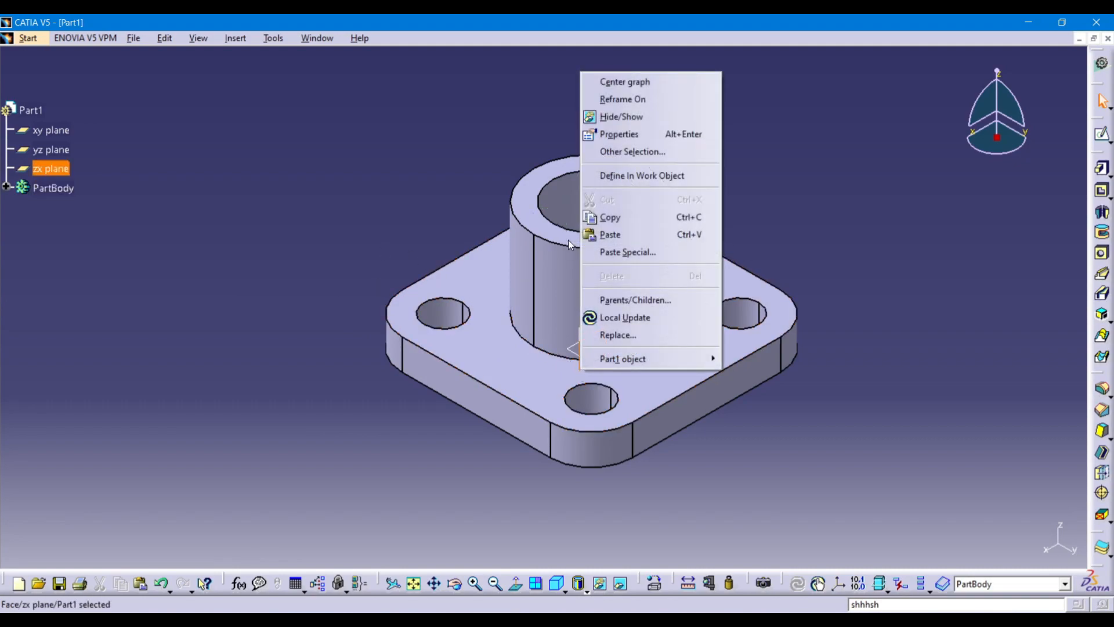
left_click(611, 117)
right_click(597, 360)
left_click(629, 102)
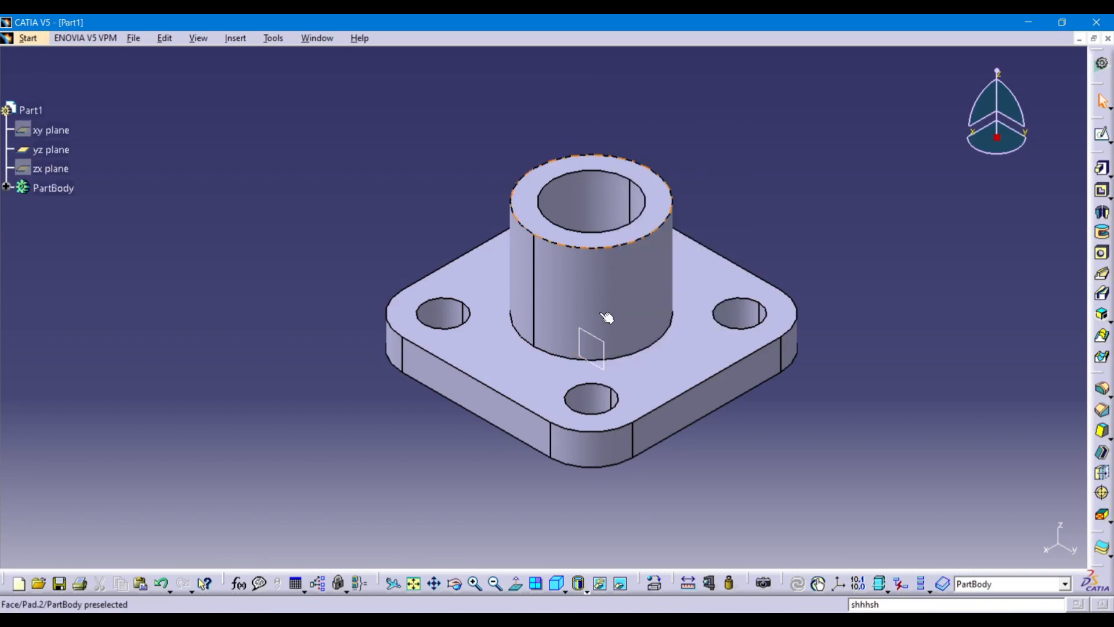
right_click(610, 348)
left_click(638, 91)
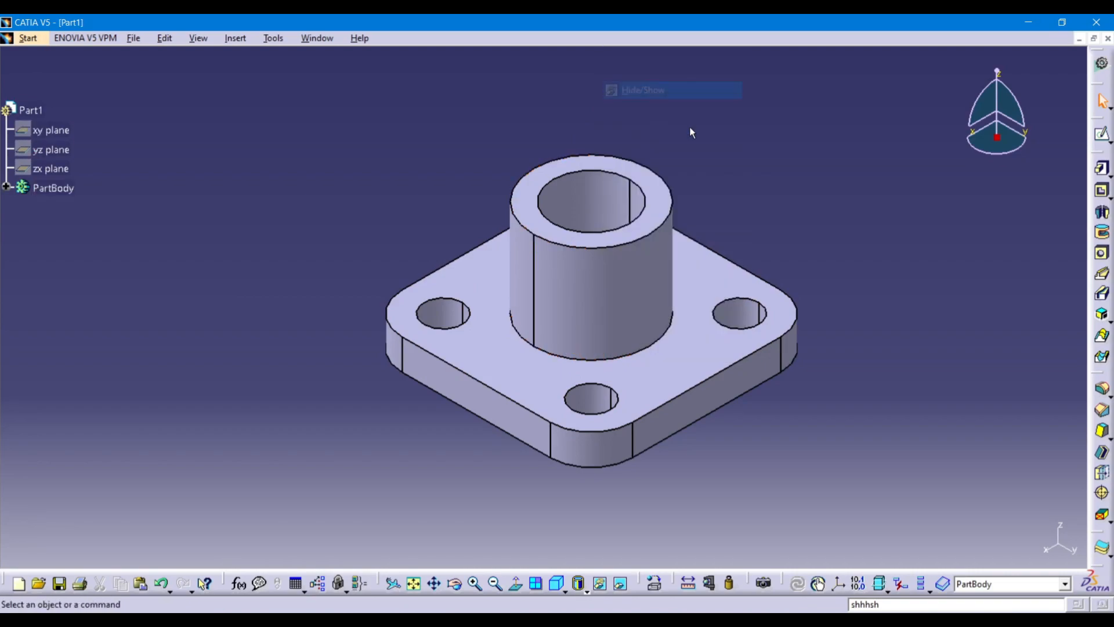
type("sshhhhhhhhhhhhhhhhhhhhhhhhhhhhhhhhhhh")
middle_click_drag(285, 340, 294, 372)
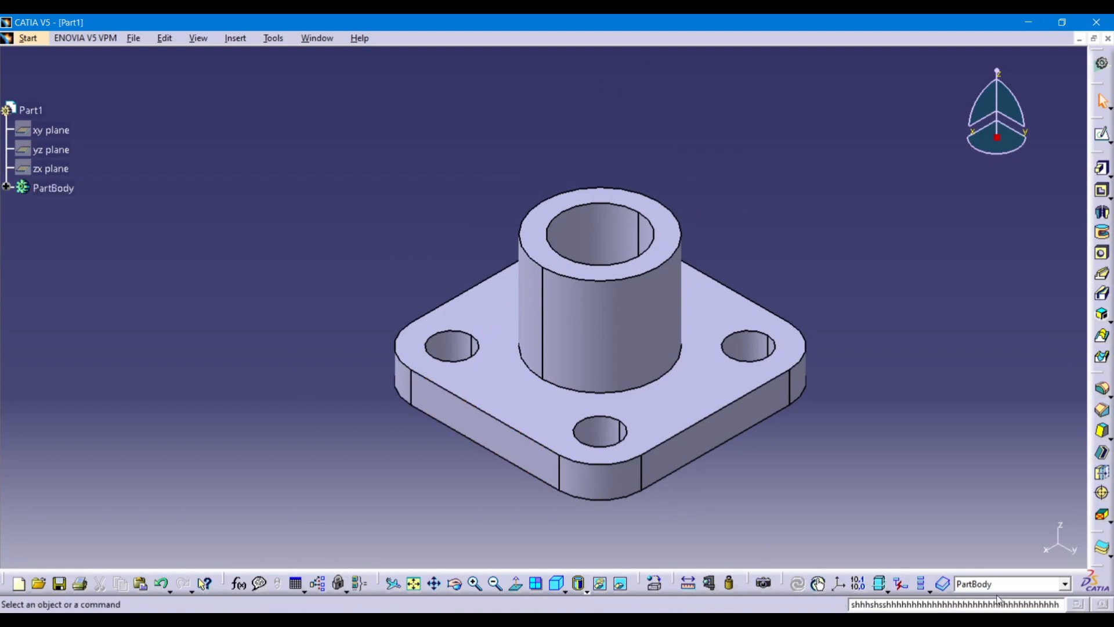
Delete the stray letters from the power-input command field.
left_click_drag(1068, 606, 700, 607)
key("BackSpace")
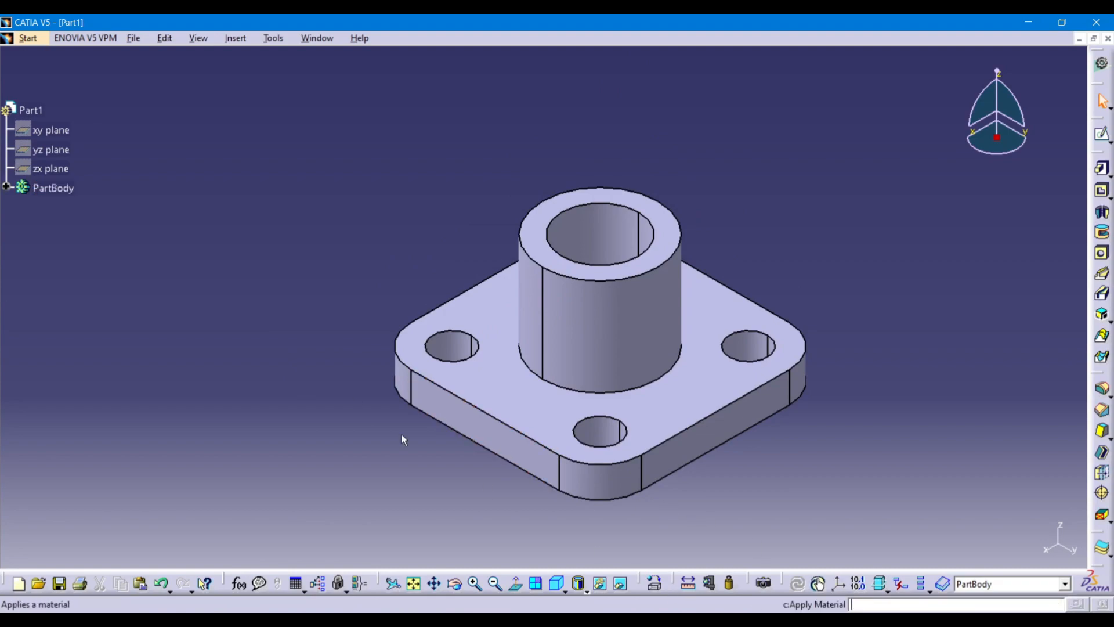
scroll(398, 324, "up", 1)
Pan the flange and return to the isometric view, centred on the boss.
middle_click_drag(287, 307, 230, 328)
middle_click_drag(362, 347, 346, 381)
left_click(434, 583)
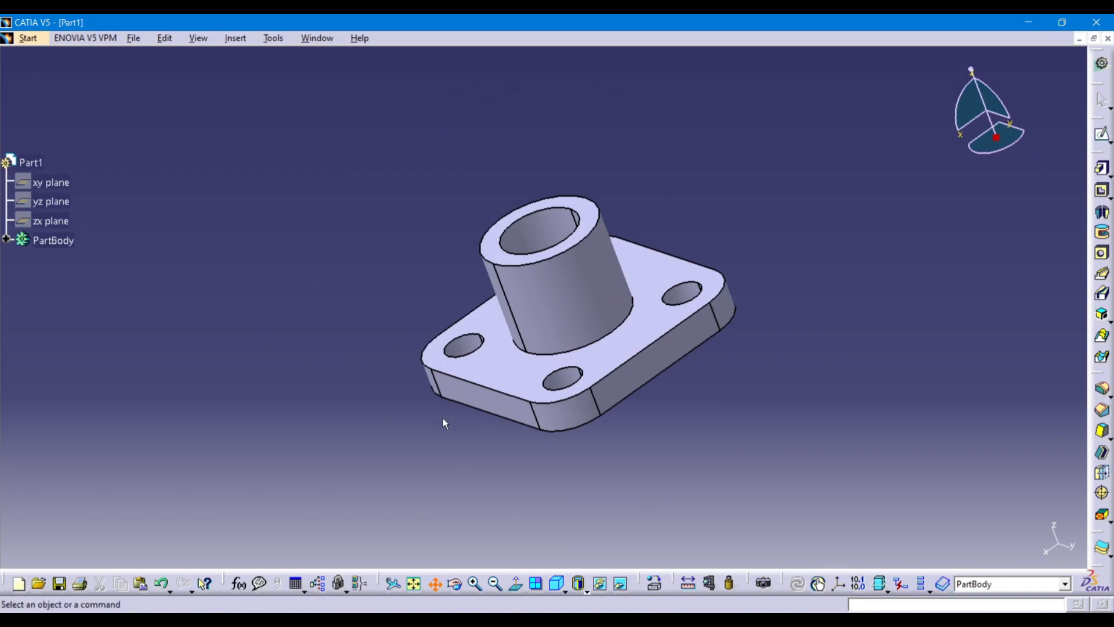
left_click_drag(454, 458, 380, 407)
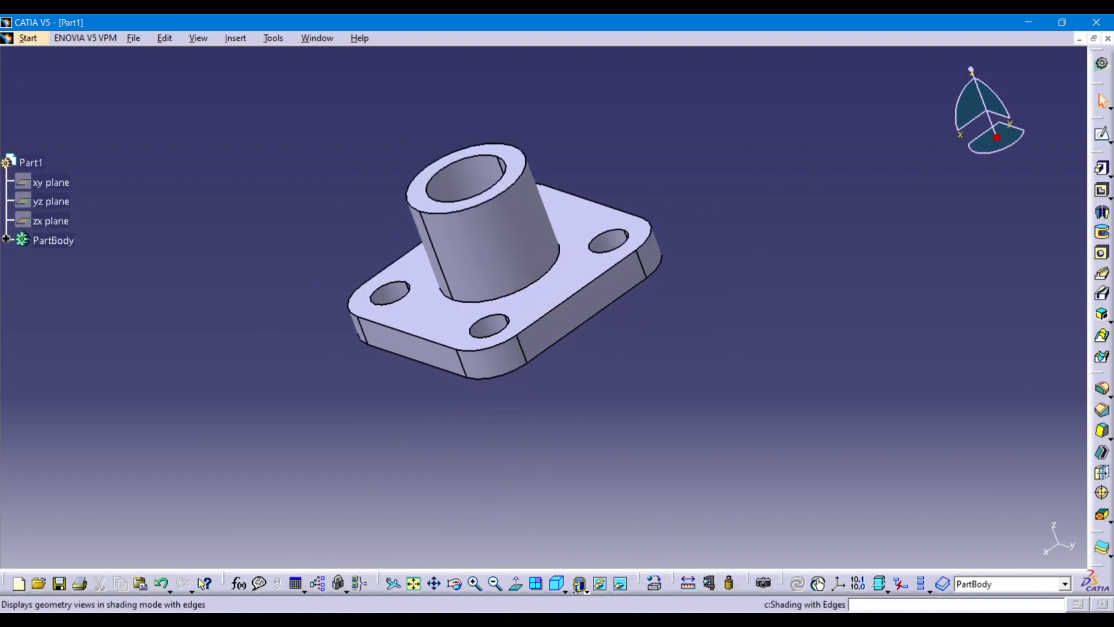
left_click(557, 583)
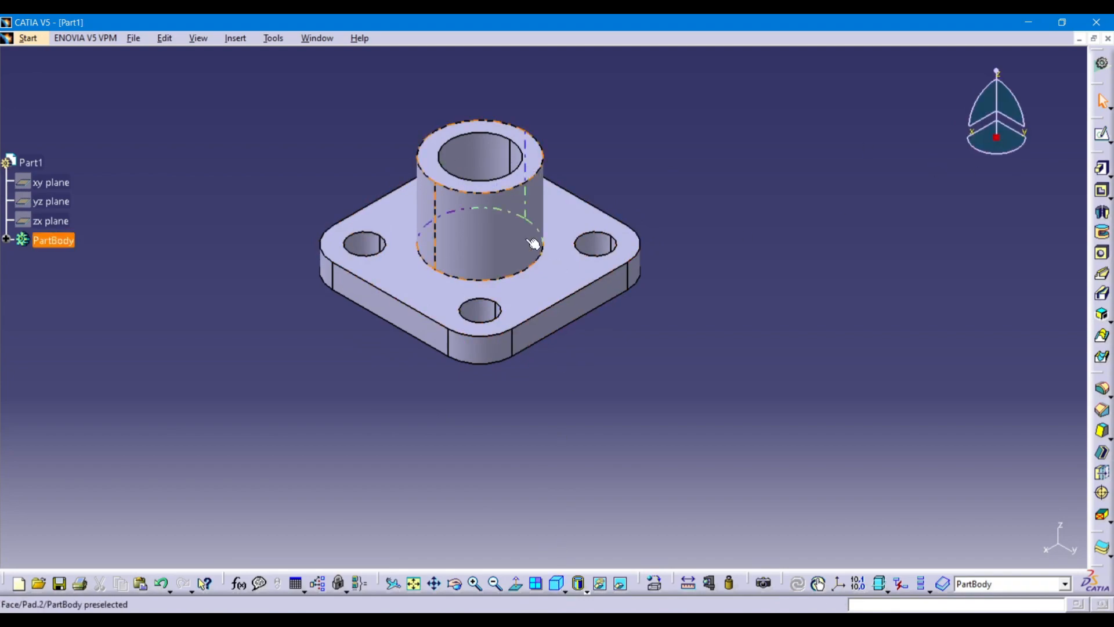
middle_click(484, 222)
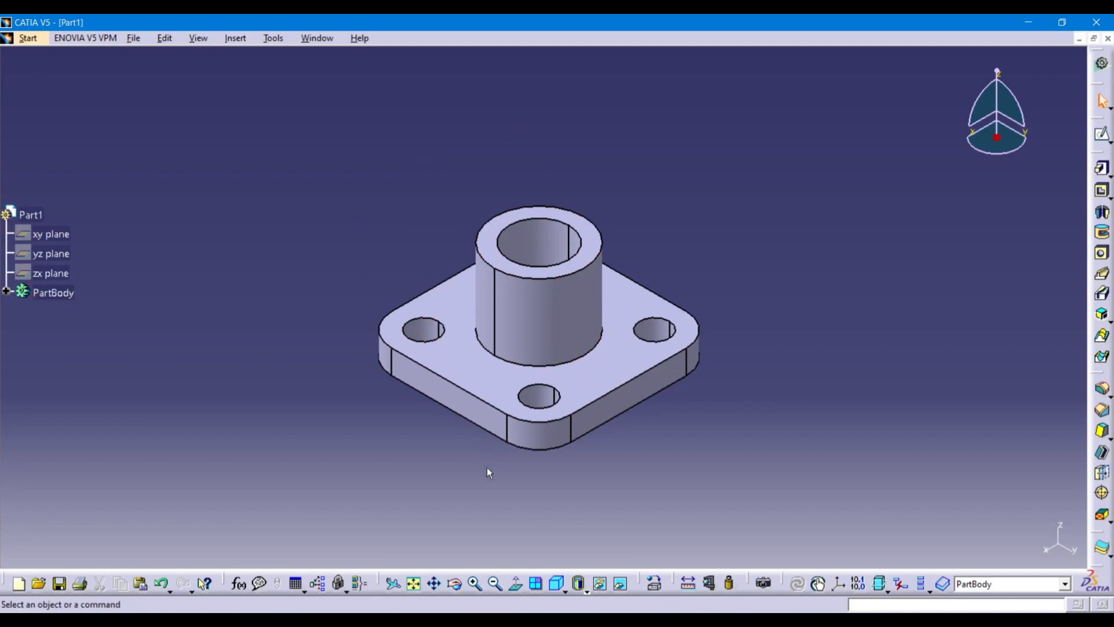
Try Shading and Shading with Edges, settling on Shading with Edges without Smooth Edges.
left_click(583, 590)
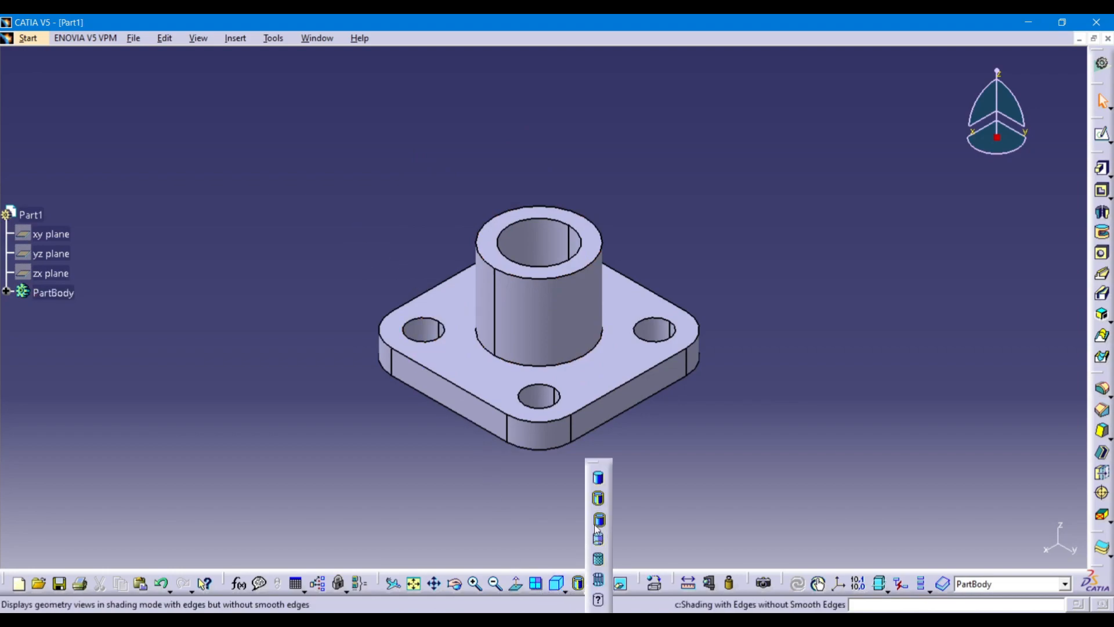
left_click(603, 479)
left_click(579, 582)
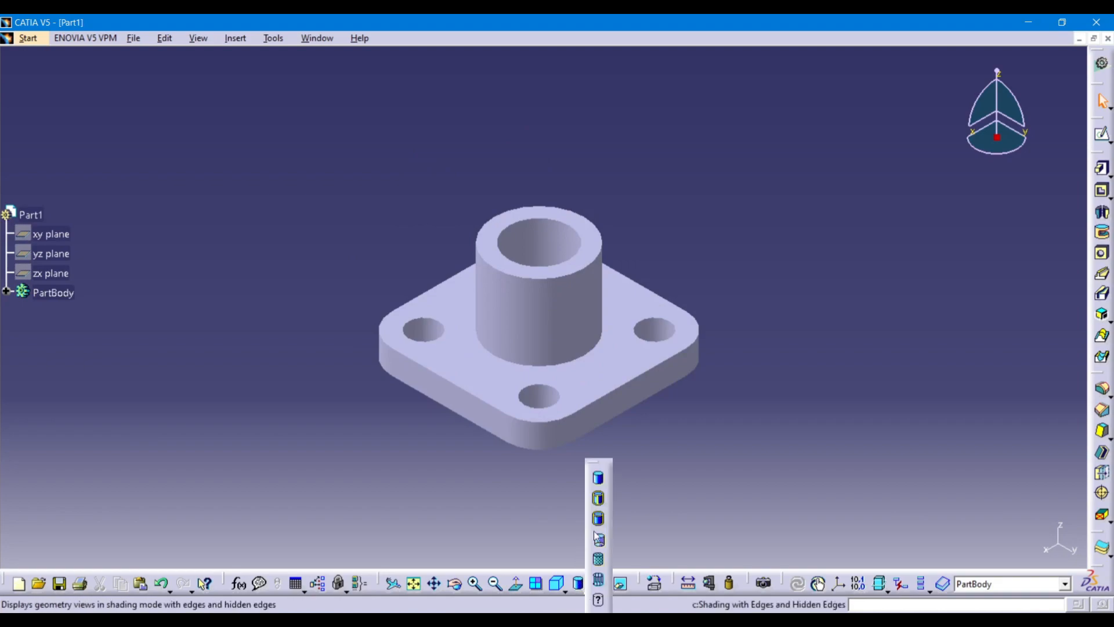
left_click(601, 500)
left_click(578, 588)
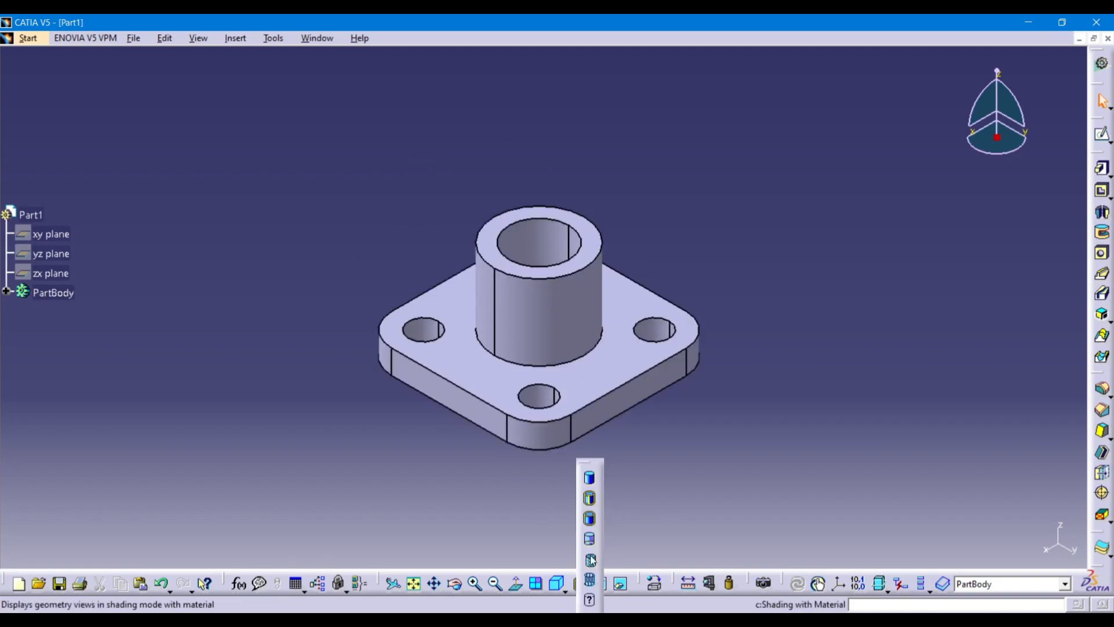
left_click(597, 521)
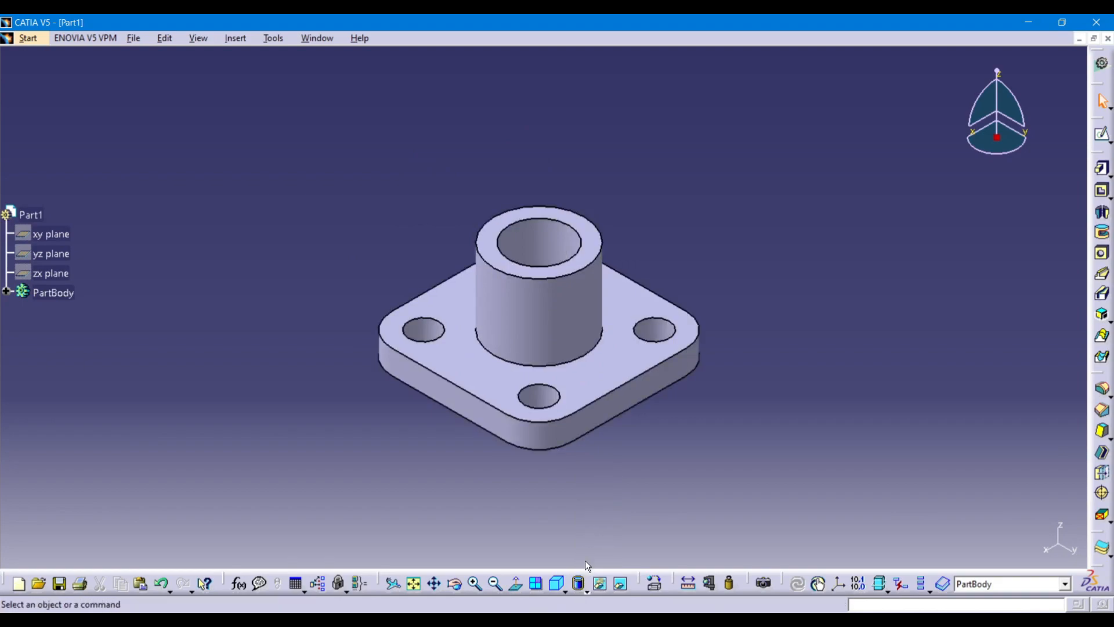
left_click(579, 583)
left_click(598, 521)
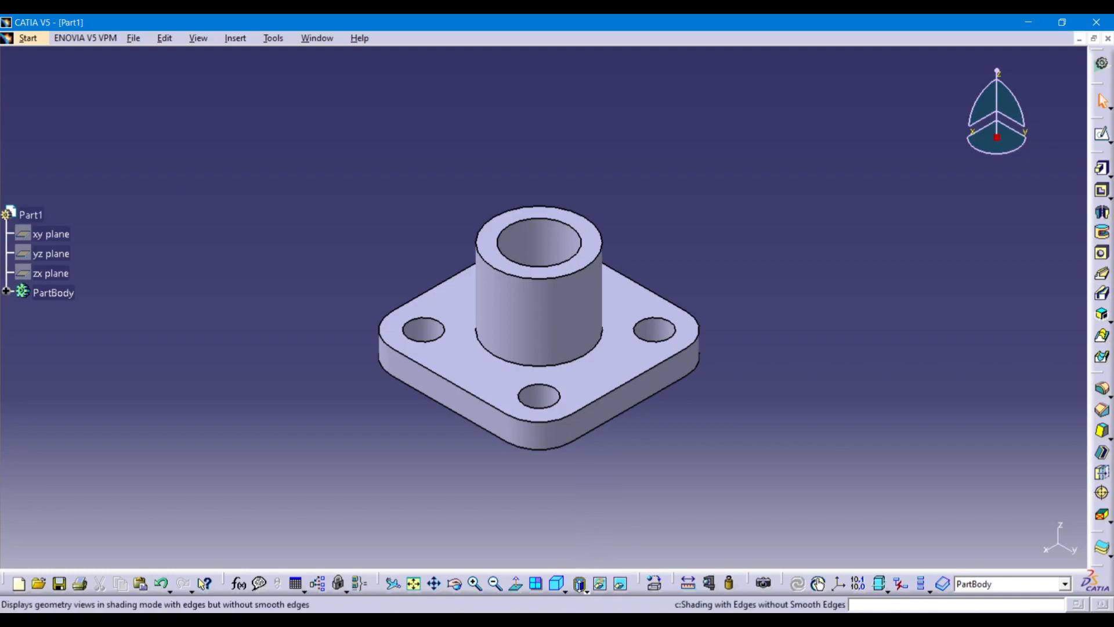
left_click(579, 583)
left_click(590, 534)
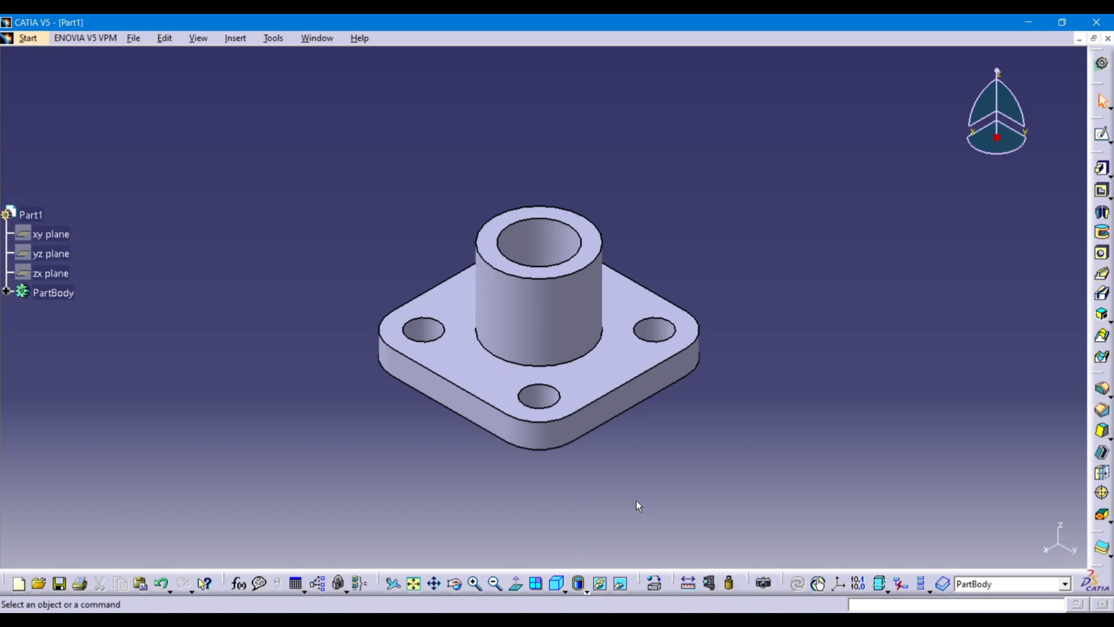
scroll(633, 499, "down", 3)
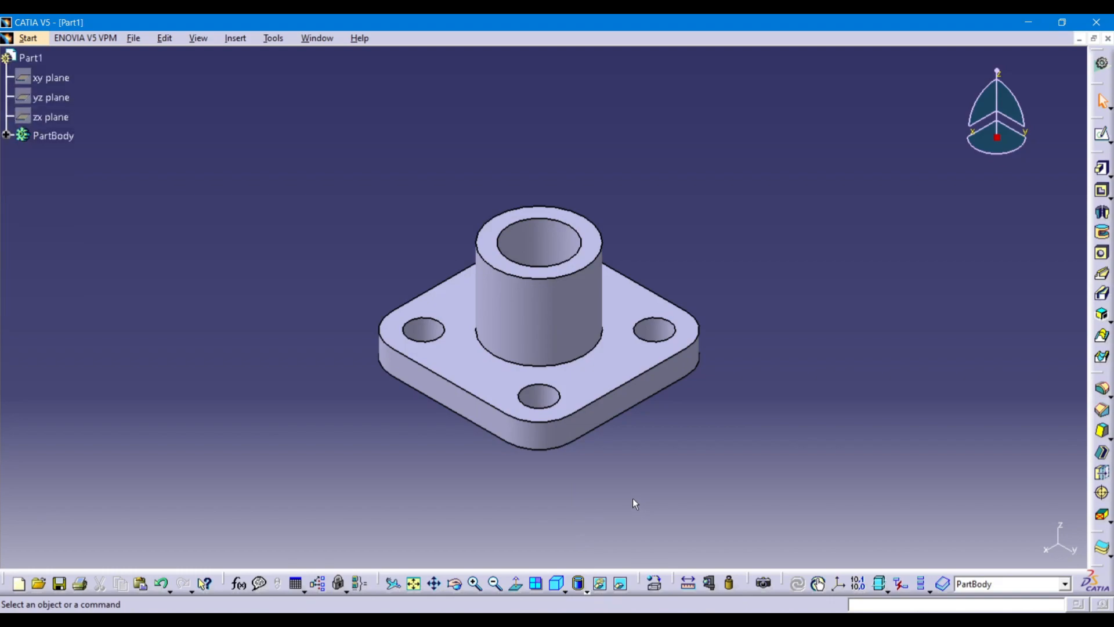